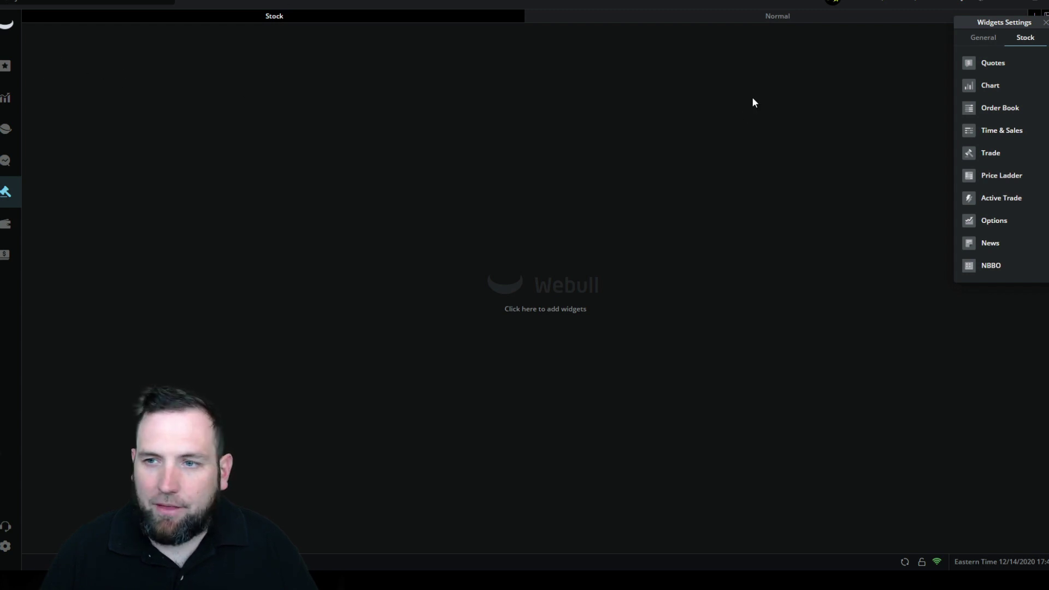
Switch from Normal back to the empty Stock workspace and list widgets like Watchlist, Positions, Orders.
{"action": "left_click", "coordinate": [646, 13]}
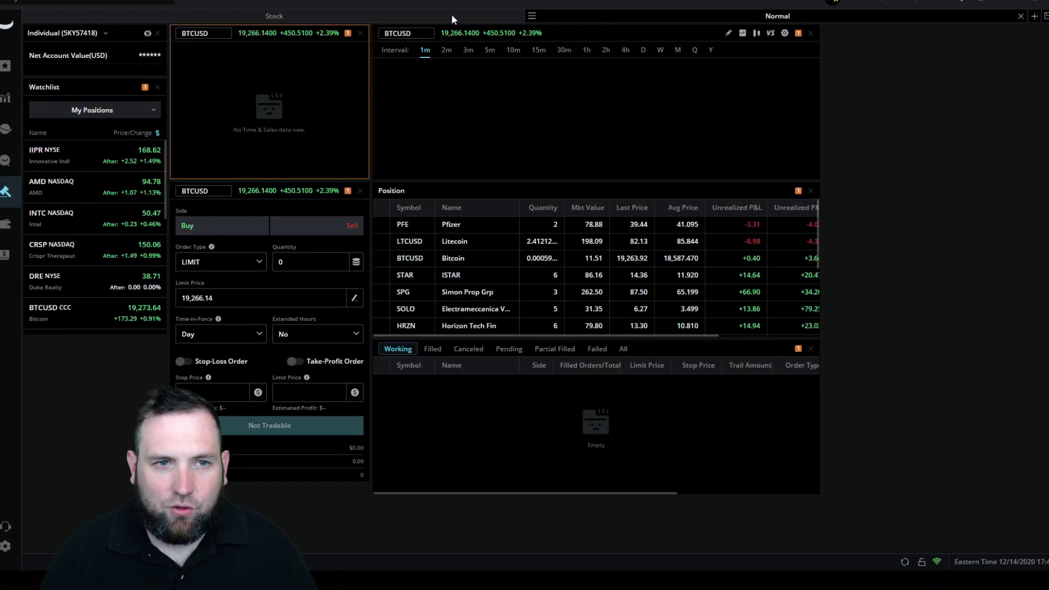
{"action": "left_click", "coordinate": [386, 17]}
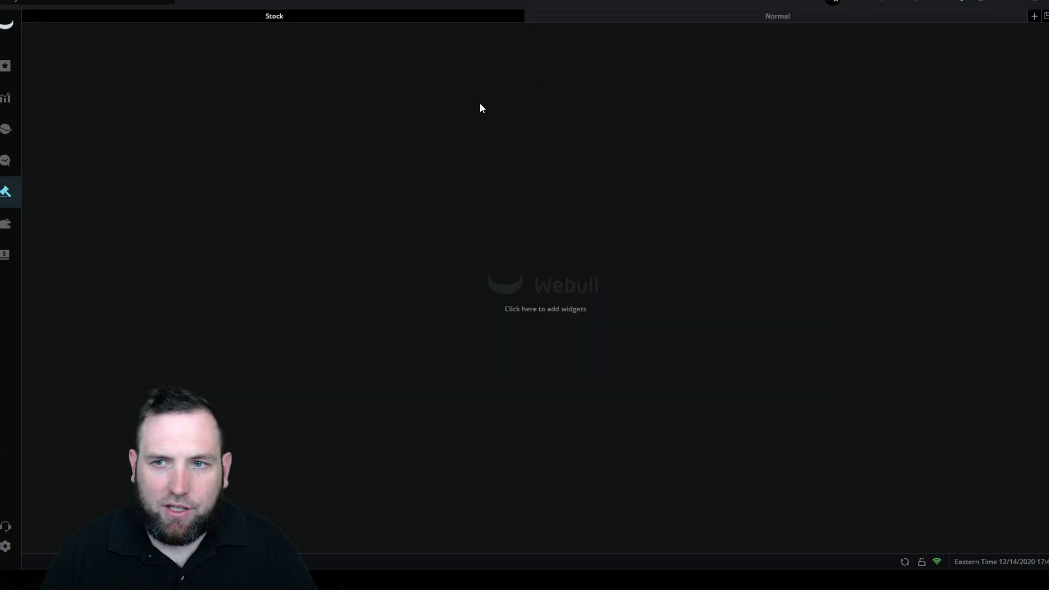
{"action": "left_click", "coordinate": [552, 312]}
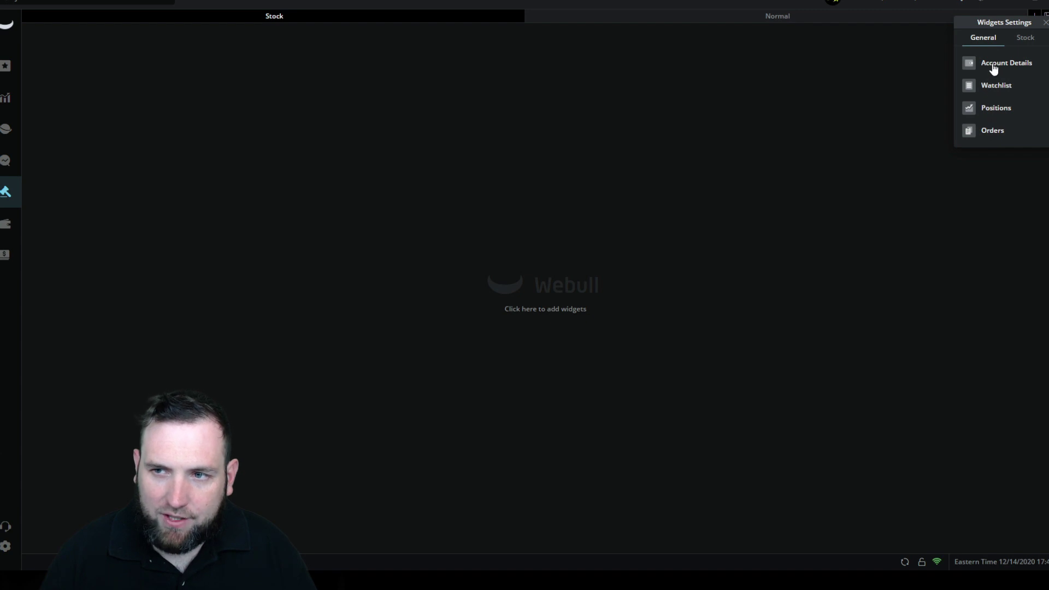
Add a Chart widget from the Stock widgets, move it to the centre, and set 5m.
{"action": "left_click", "coordinate": [1024, 39]}
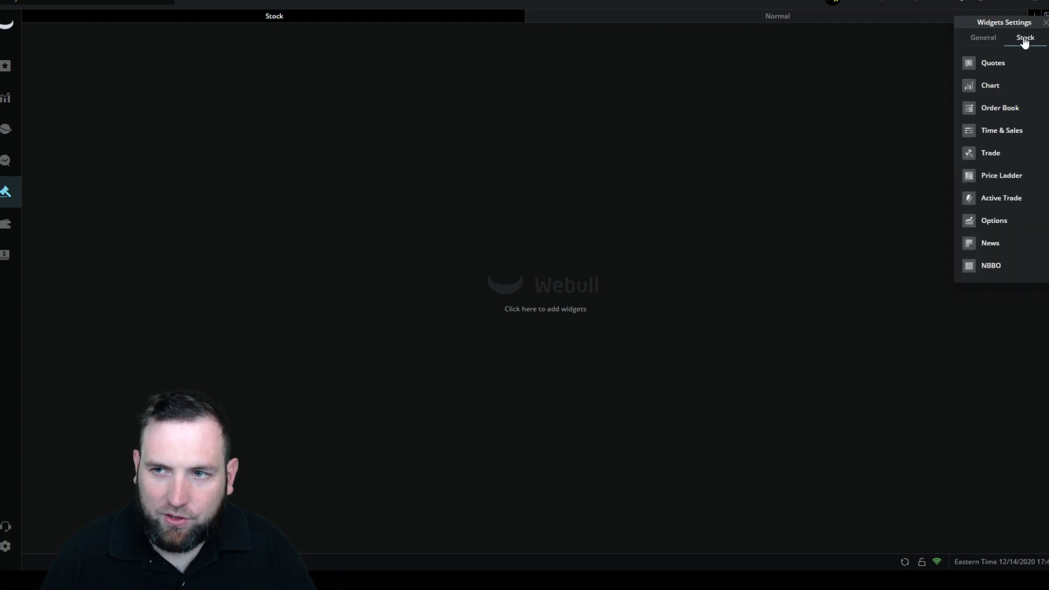
{"action": "left_click", "coordinate": [990, 86]}
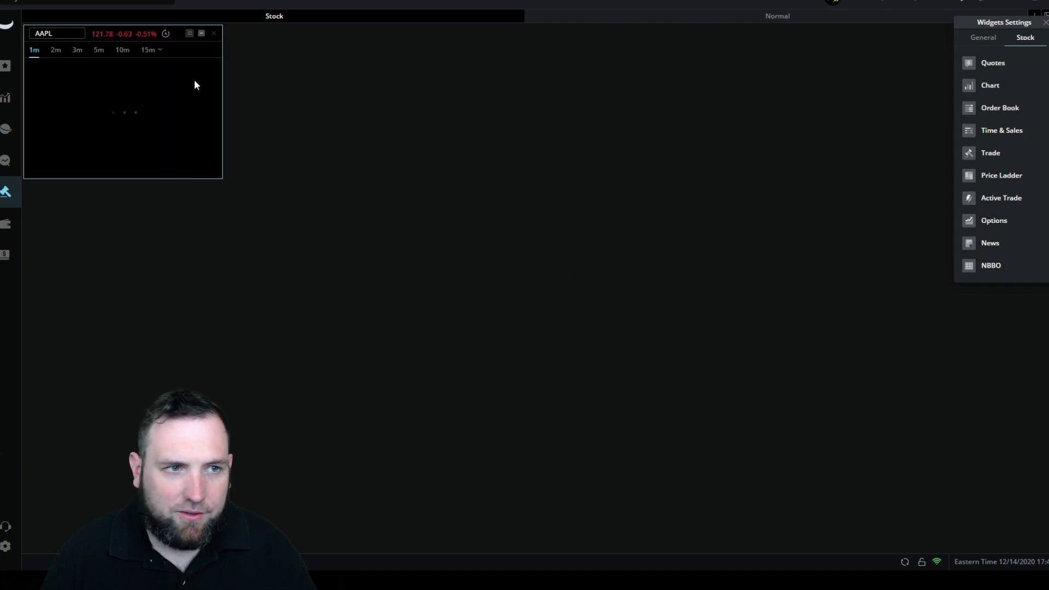
{"action": "left_click_drag", "start_coordinate": [125, 34], "coordinate": [439, 133]}
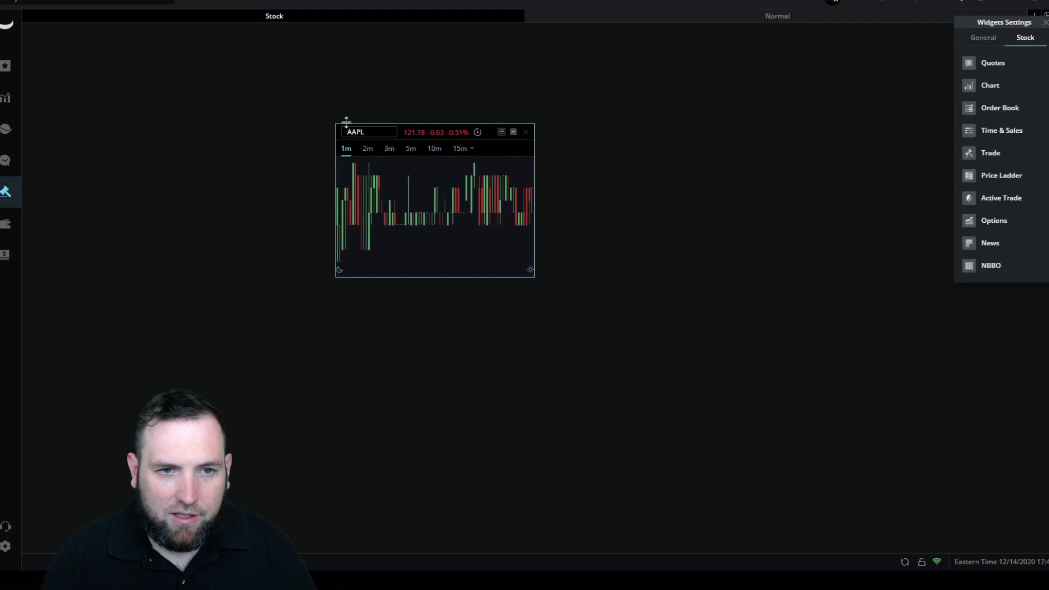
{"action": "left_click", "coordinate": [411, 149]}
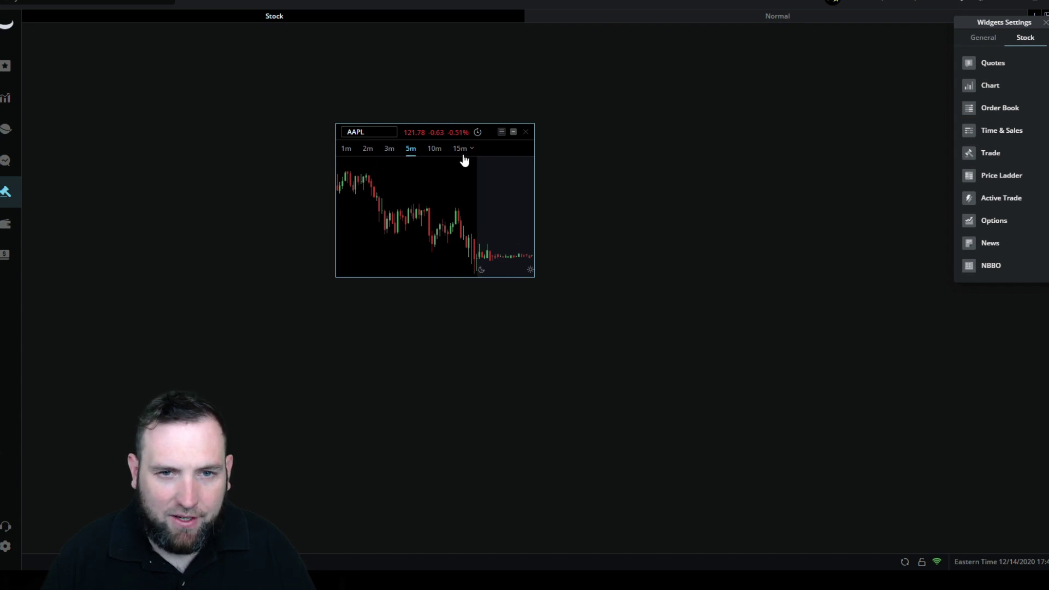
Assign the chart to orange widget group 1 so it switches from AAPL to NBY.
{"action": "left_click", "coordinate": [514, 135]}
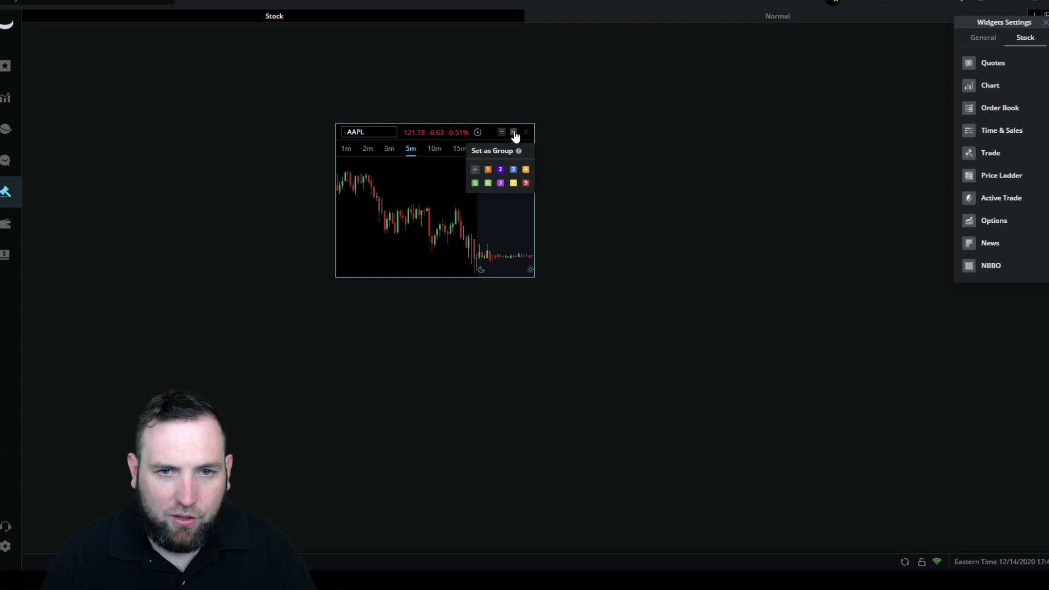
{"action": "left_click", "coordinate": [489, 171]}
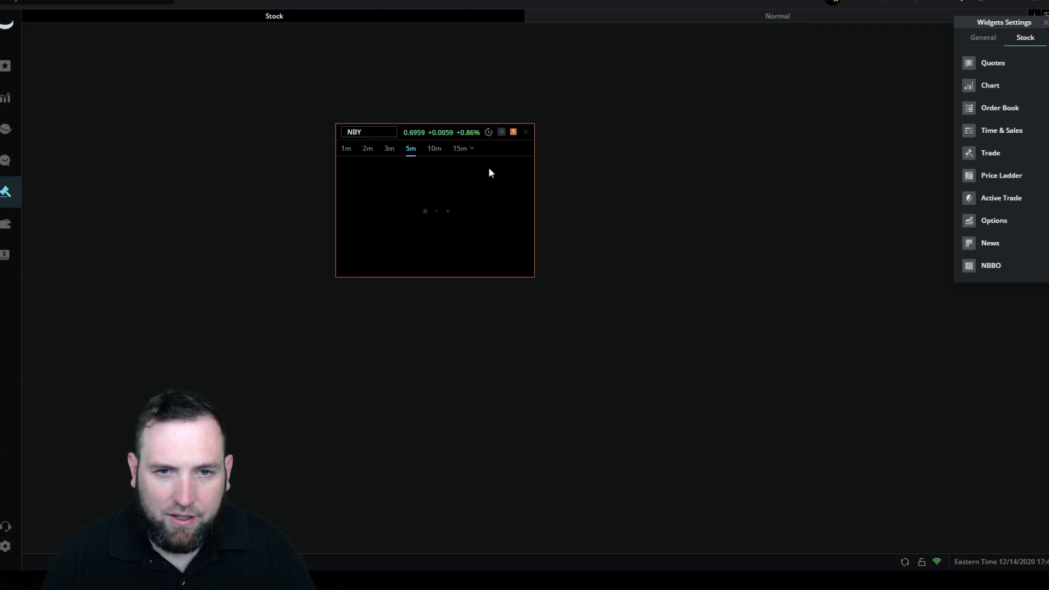
{"action": "left_click", "coordinate": [514, 135]}
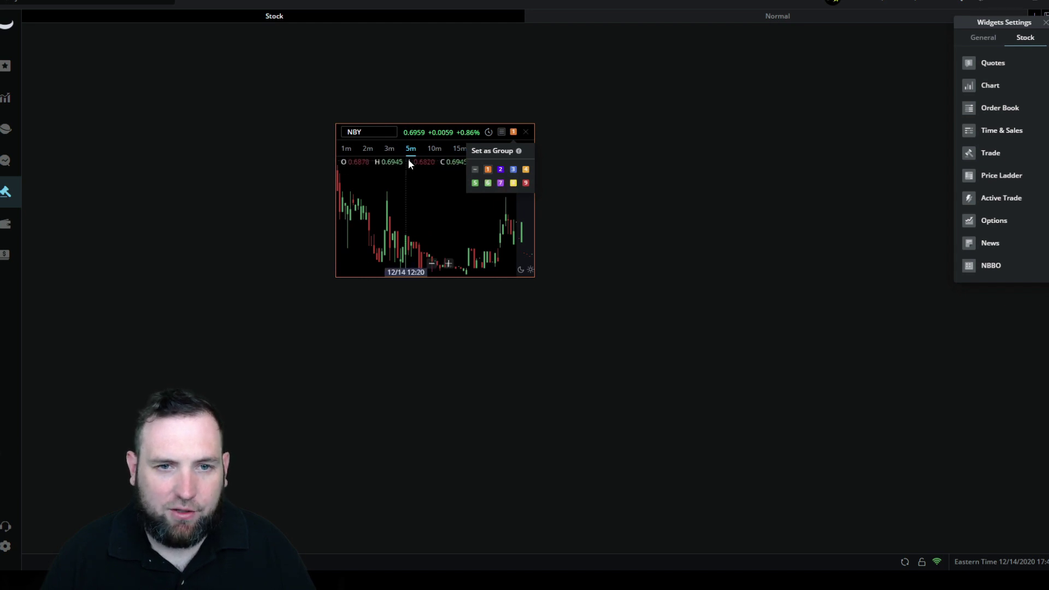
{"action": "left_click", "coordinate": [371, 132]}
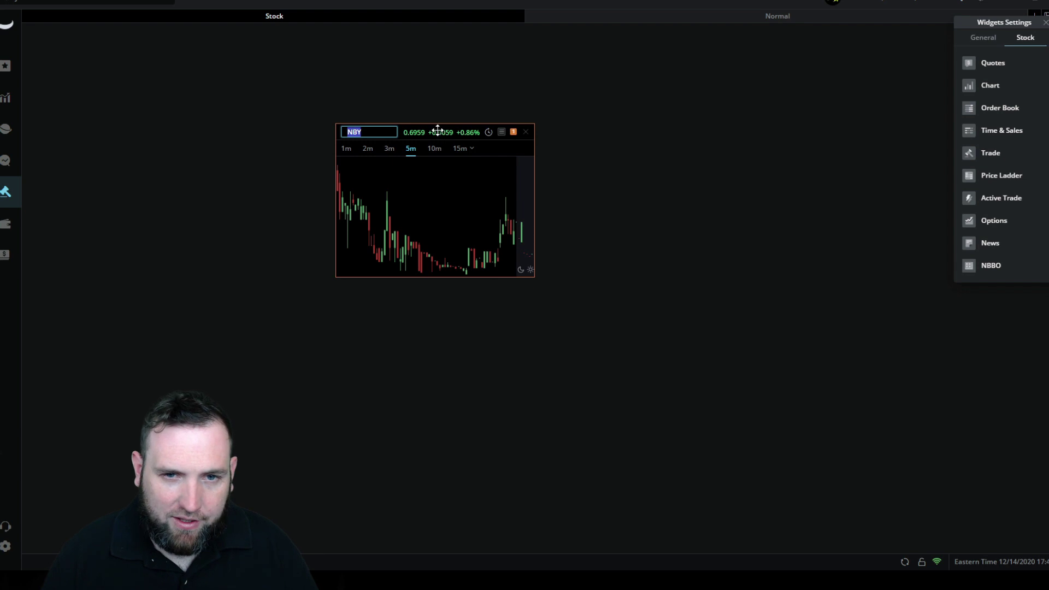
Move the NBY chart up-left and enlarge it to reveal price scale, time axis and volume.
{"action": "left_click_drag", "start_coordinate": [431, 129], "coordinate": [294, 97]}
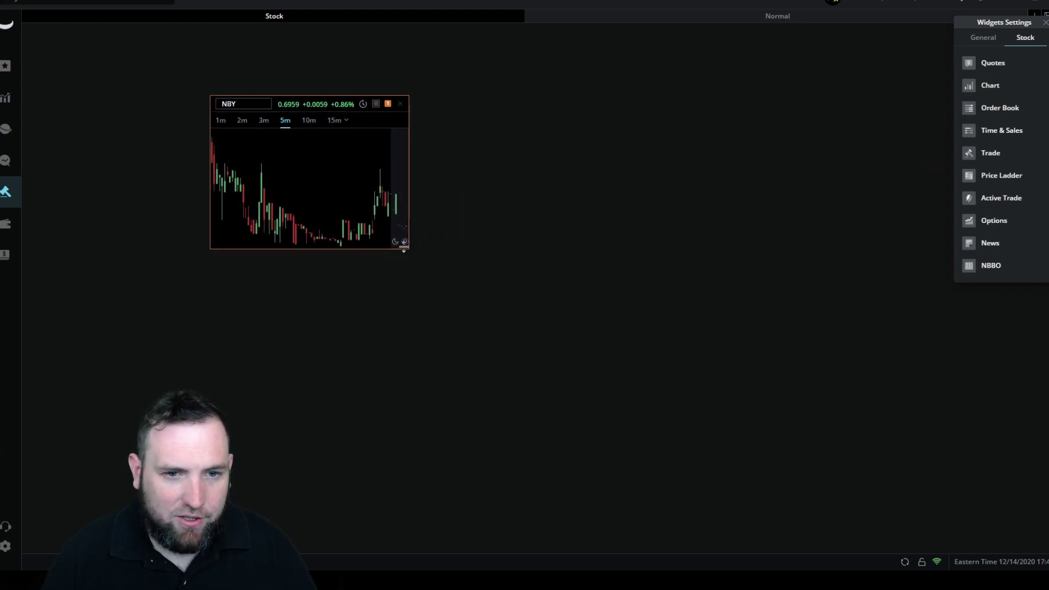
{"action": "left_click_drag", "start_coordinate": [407, 248], "coordinate": [638, 315]}
{"action": "left_click_drag", "start_coordinate": [428, 103], "coordinate": [358, 104]}
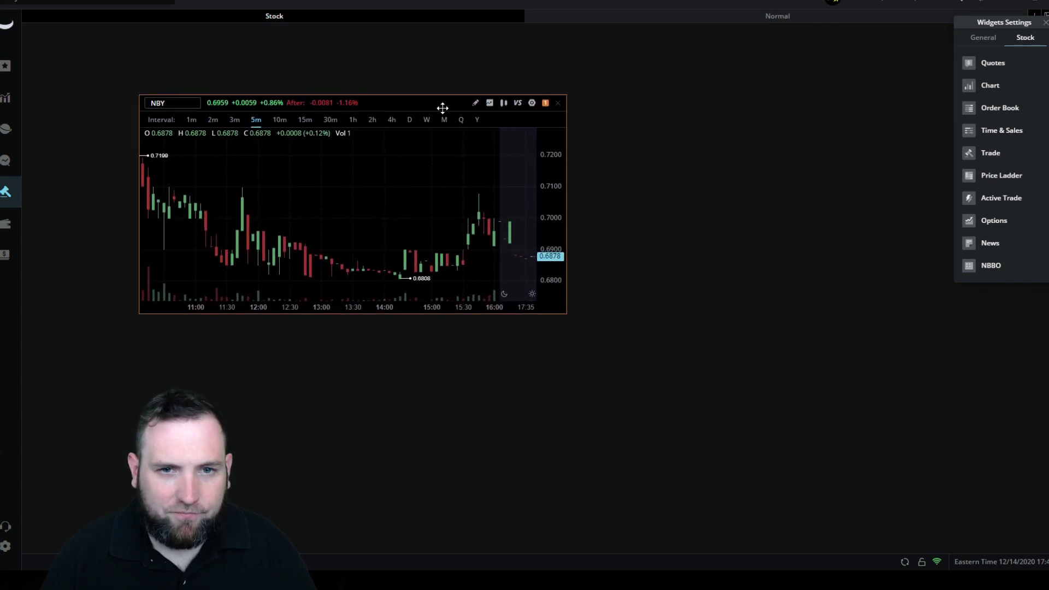
{"action": "left_click", "coordinate": [504, 103]}
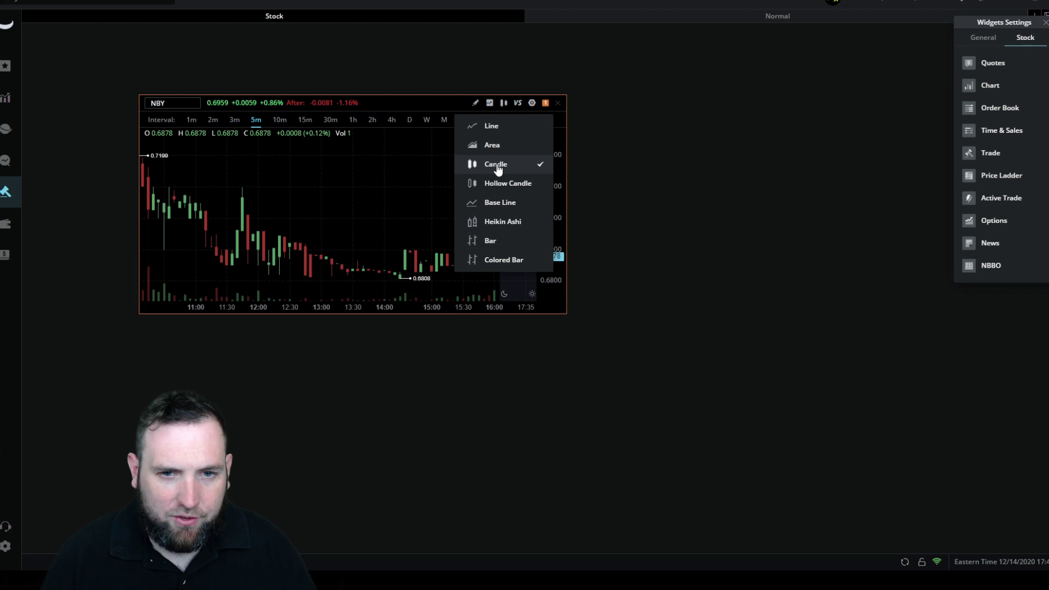
Keep the Candle style and draw a trendline from the 0.7199 high to the 16:00 candles.
{"action": "left_click", "coordinate": [498, 167]}
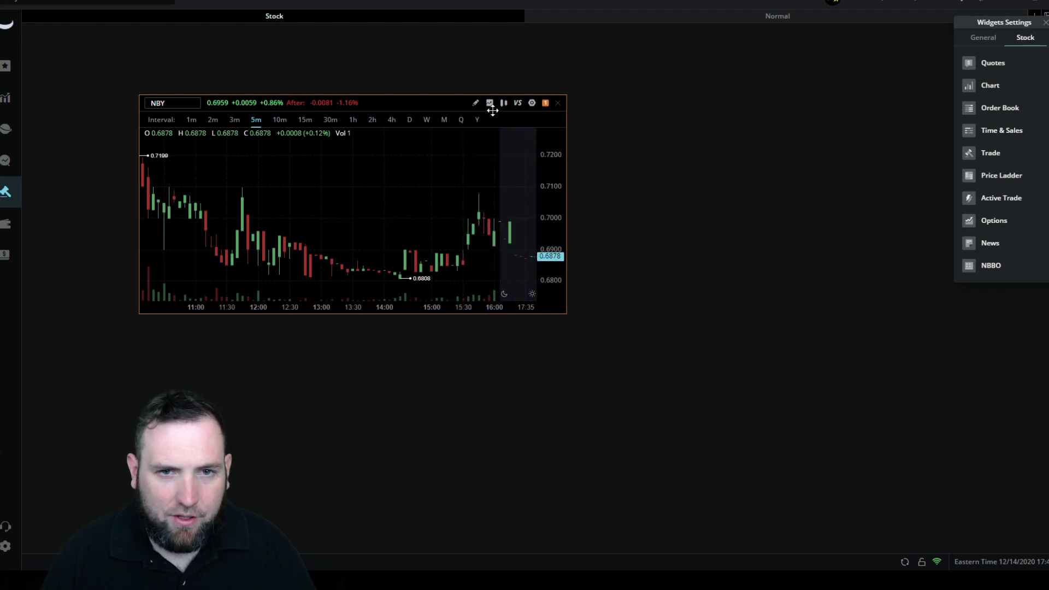
{"action": "left_click", "coordinate": [477, 104]}
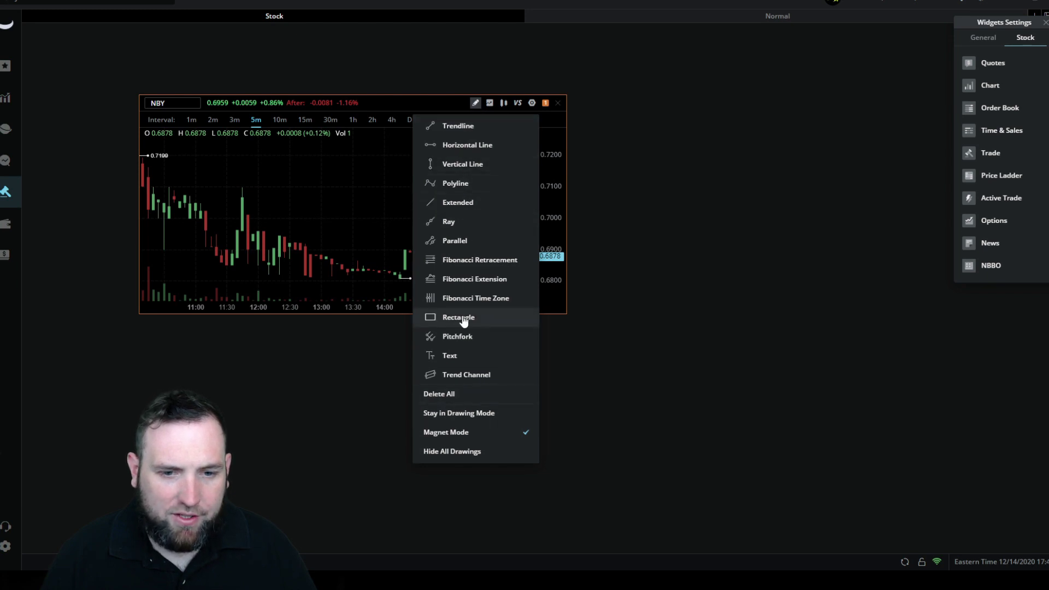
{"action": "left_click", "coordinate": [446, 125]}
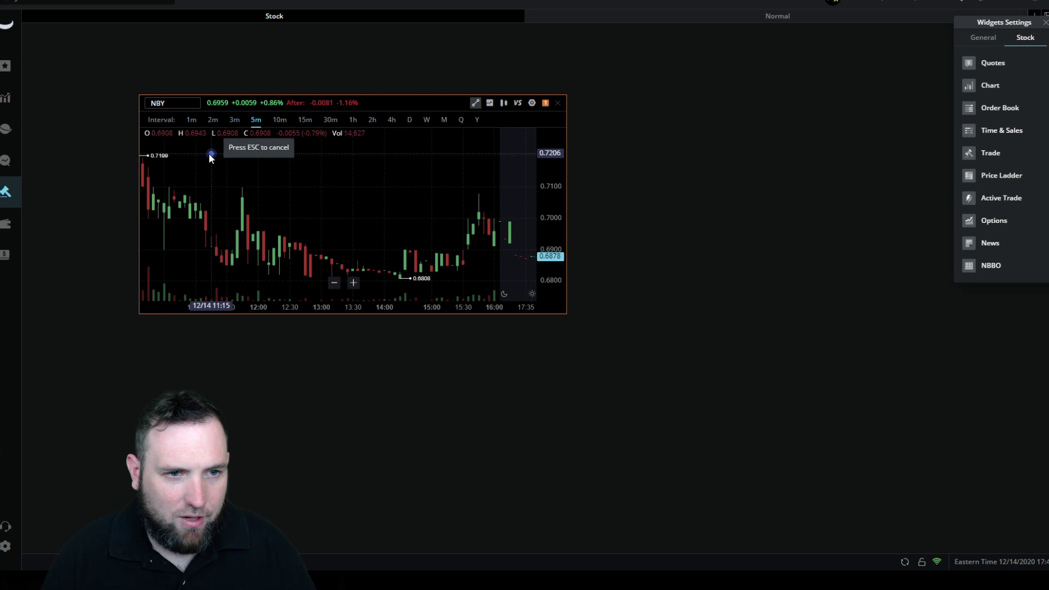
{"action": "left_click", "coordinate": [147, 157]}
{"action": "left_click", "coordinate": [400, 211]}
{"action": "left_click", "coordinate": [494, 251]}
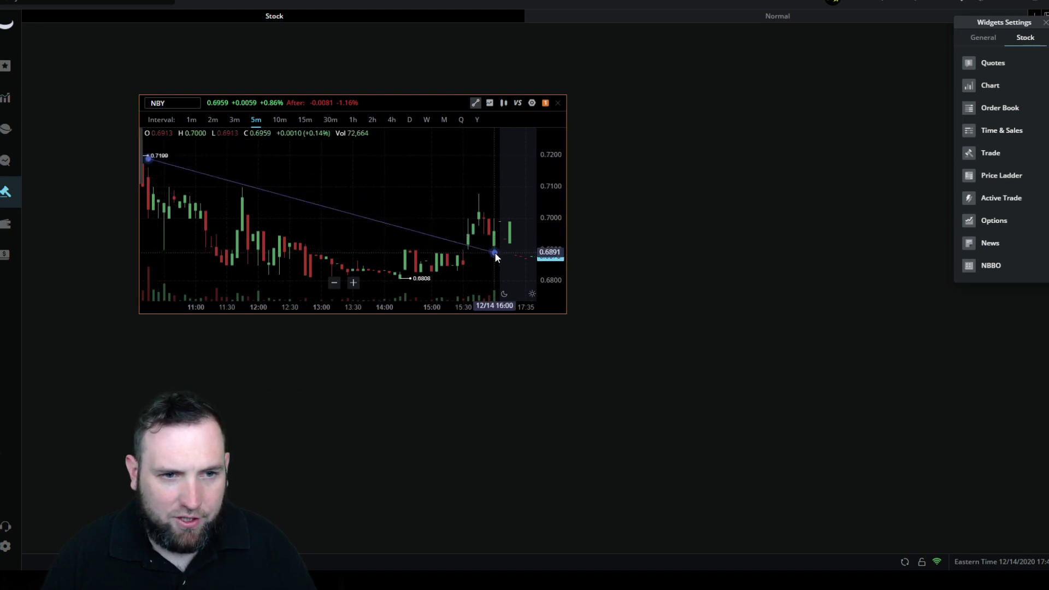
{"action": "right_click", "coordinate": [374, 220]}
{"action": "mouse_move", "coordinate": [416, 316]}
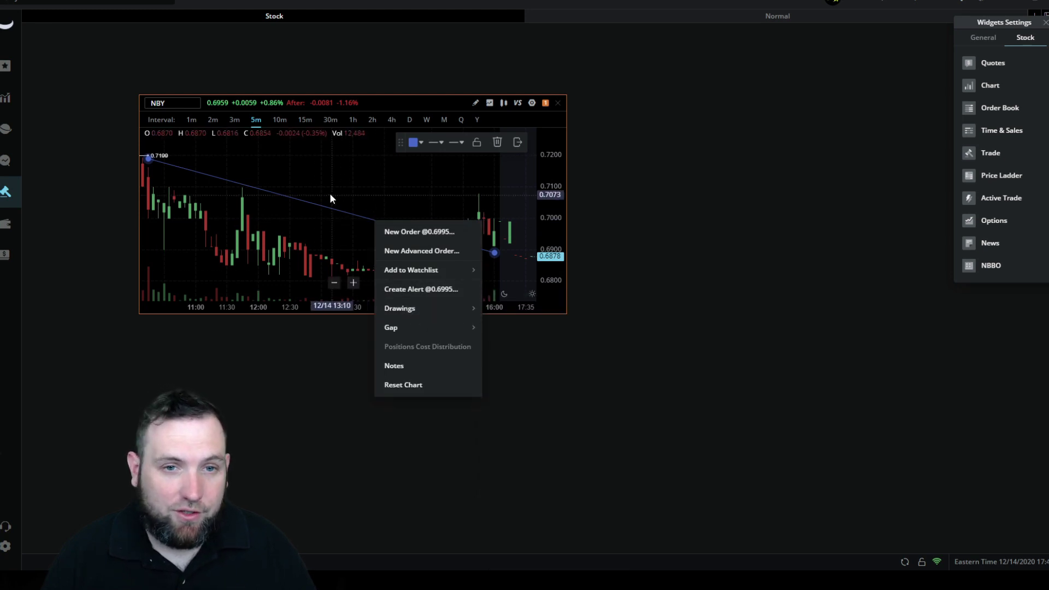
Delete the trendline and open Edit Indicators, moving the dialog off the chart.
{"action": "left_click", "coordinate": [497, 142]}
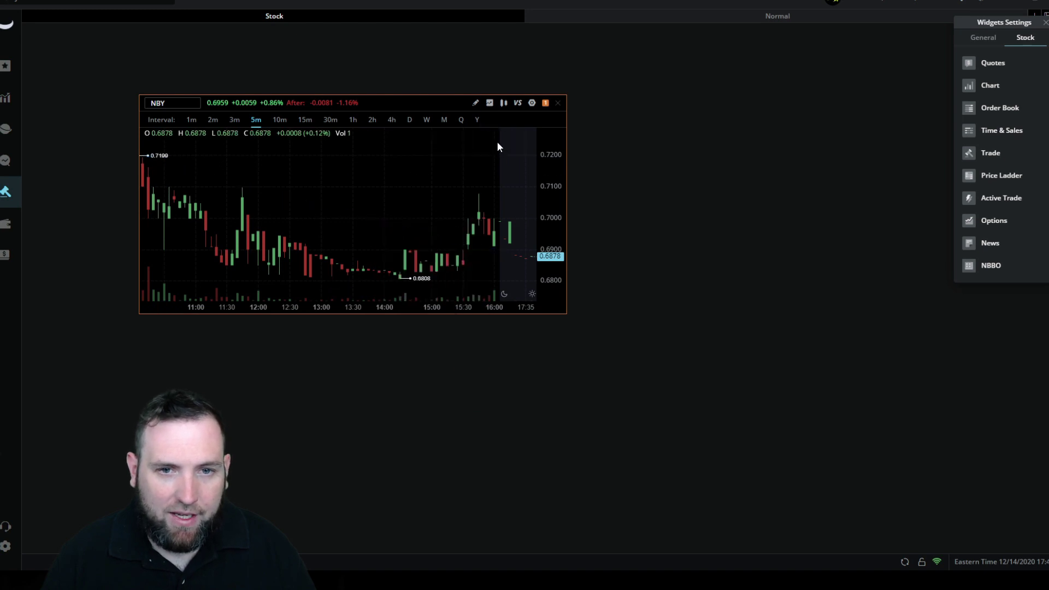
{"action": "left_click", "coordinate": [489, 105]}
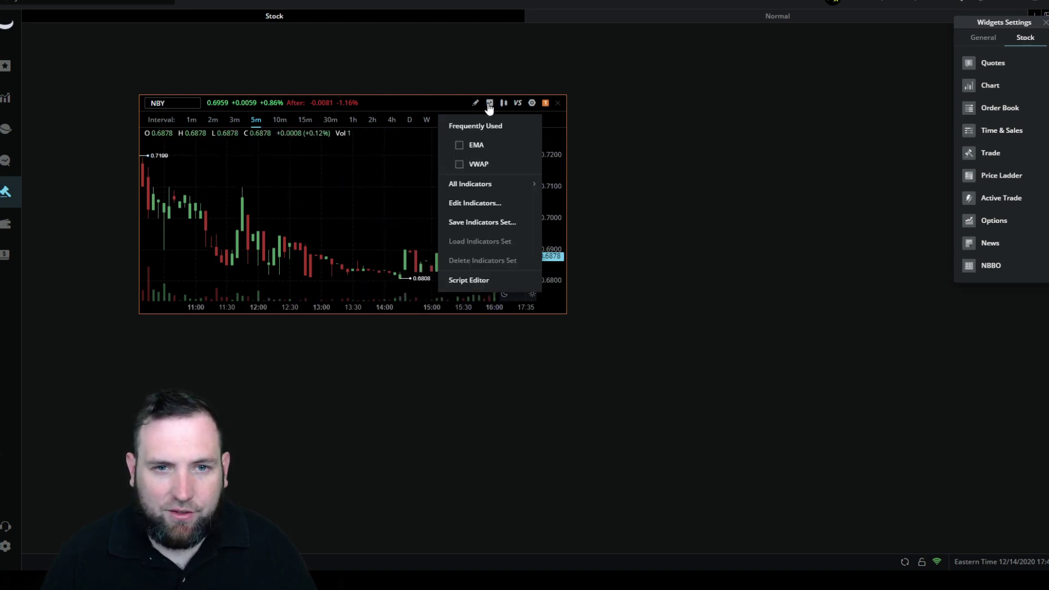
{"action": "mouse_move", "coordinate": [532, 195]}
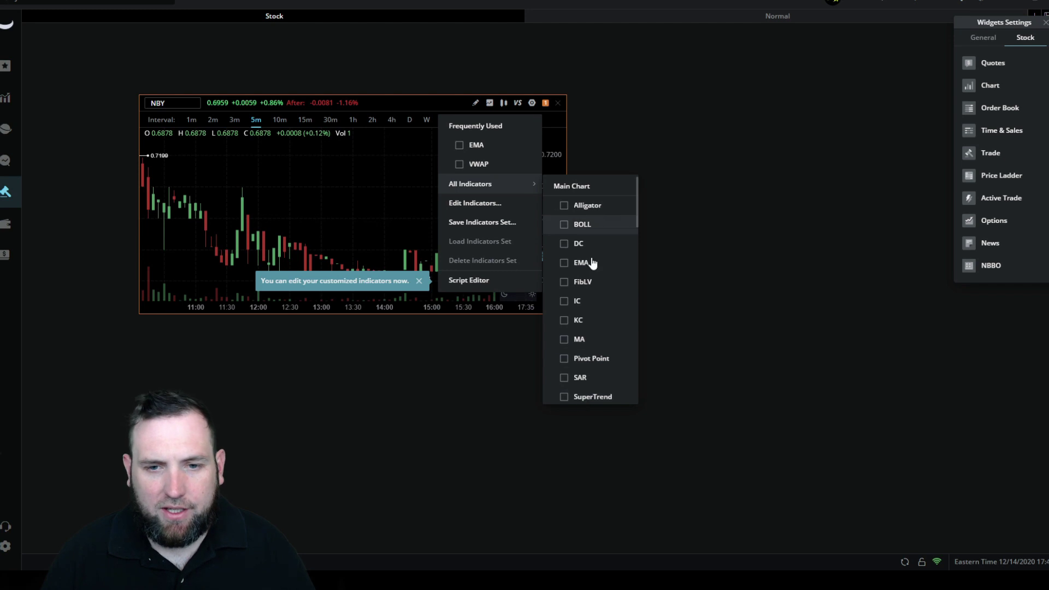
{"action": "left_click", "coordinate": [502, 207]}
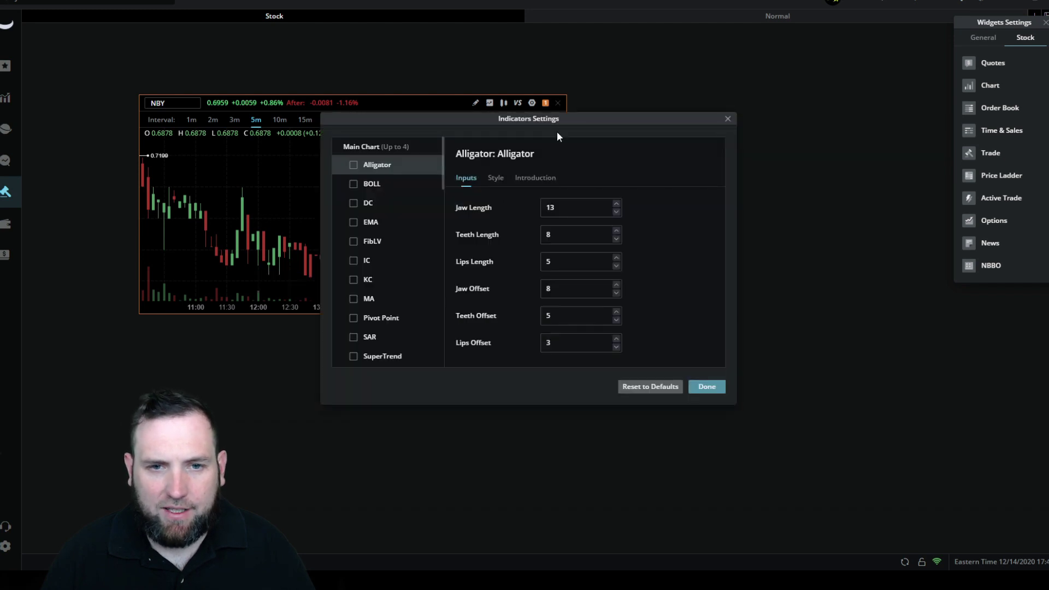
{"action": "left_click_drag", "start_coordinate": [561, 119], "coordinate": [668, 72]}
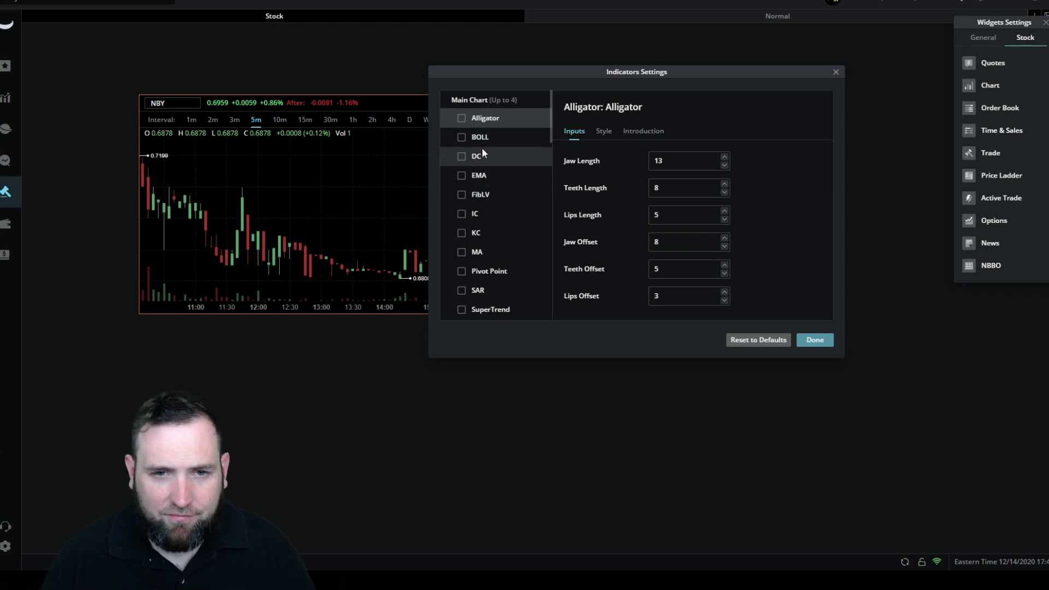
Enable EMA and adjust its visible lines, hiding EMA5 and toggling EMA10.
{"action": "left_click", "coordinate": [464, 176]}
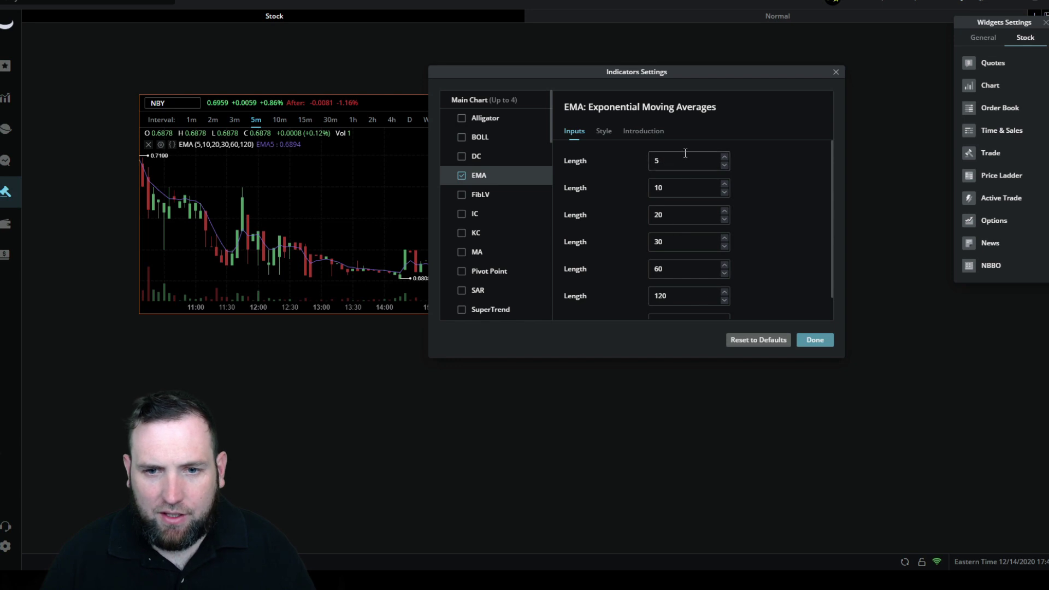
{"action": "scroll", "coordinate": [627, 242], "scroll_direction": "down", "scroll_amount": 2}
{"action": "left_click", "coordinate": [603, 132]}
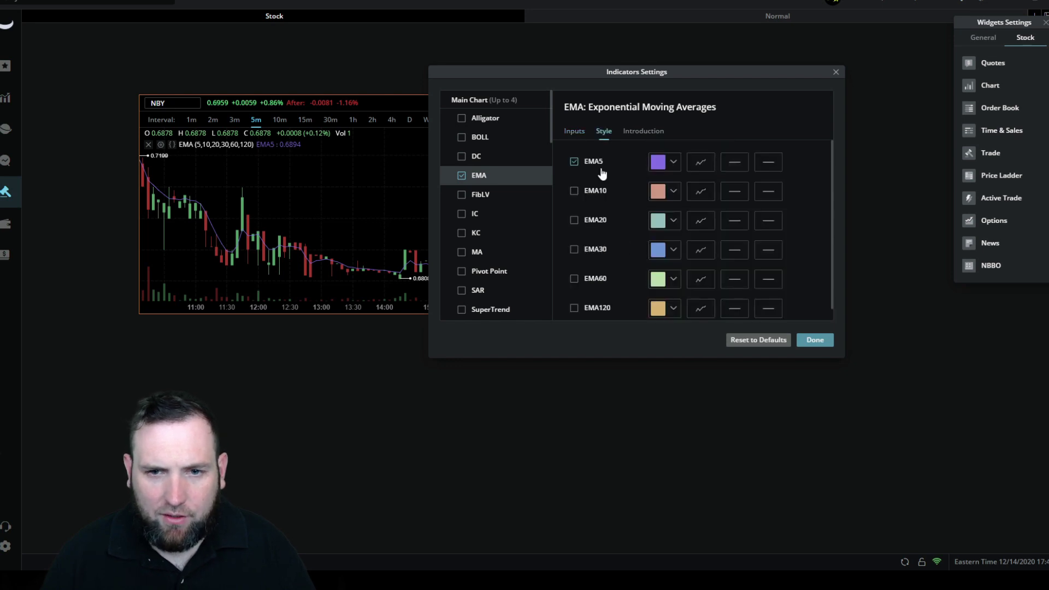
{"action": "left_click", "coordinate": [572, 163]}
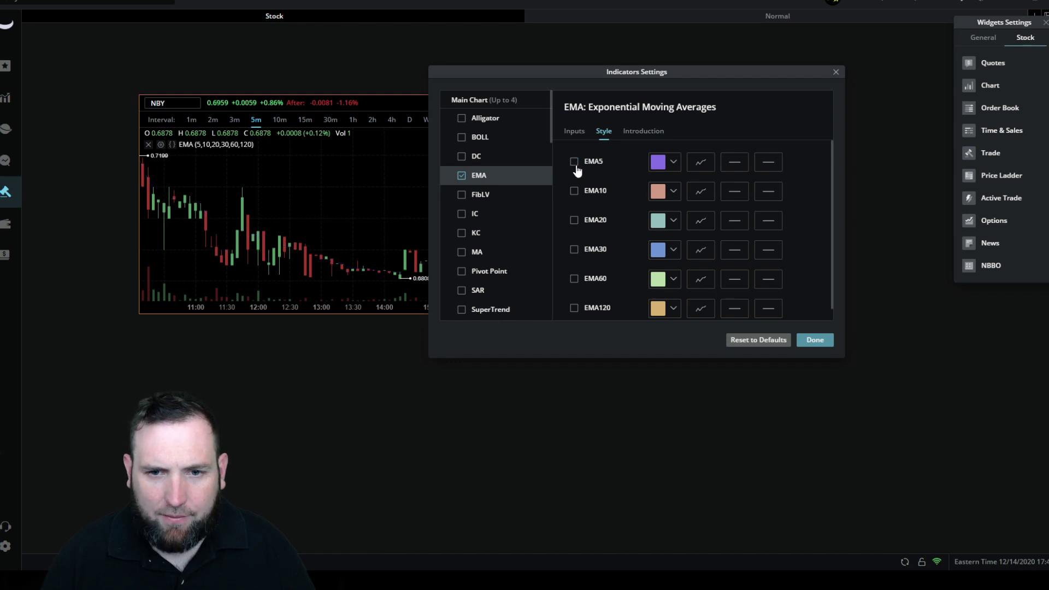
{"action": "scroll", "coordinate": [577, 171], "scroll_direction": "down", "scroll_amount": 1}
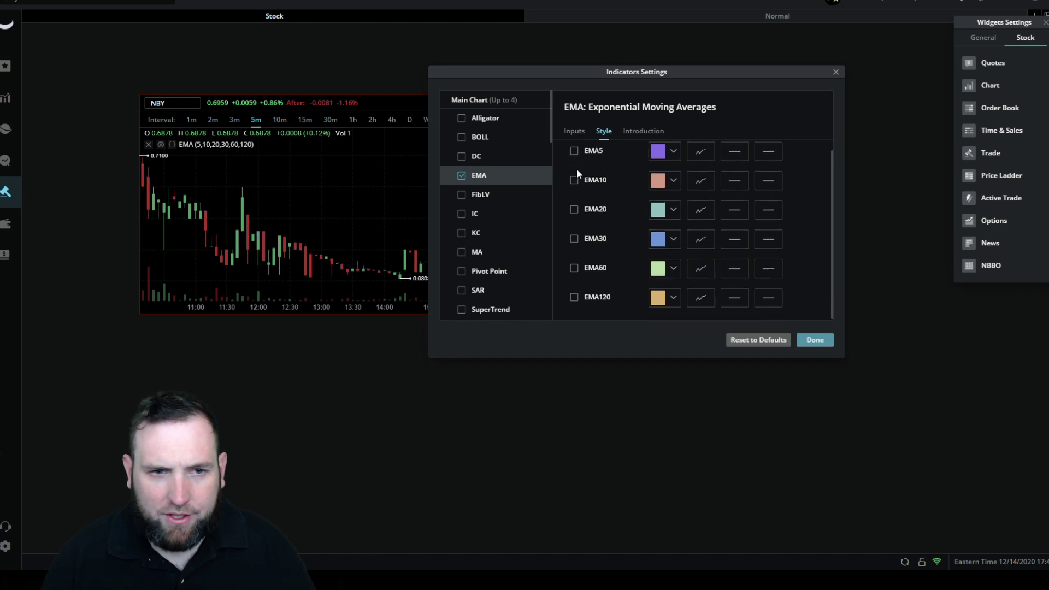
{"action": "scroll", "coordinate": [585, 253], "scroll_direction": "up", "scroll_amount": 1}
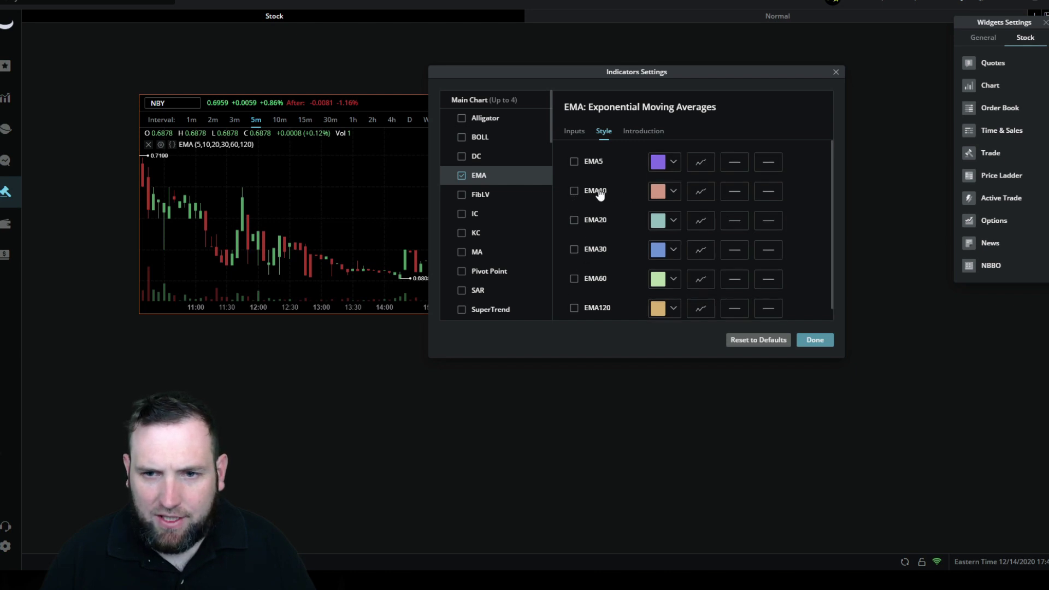
{"action": "left_click", "coordinate": [574, 191]}
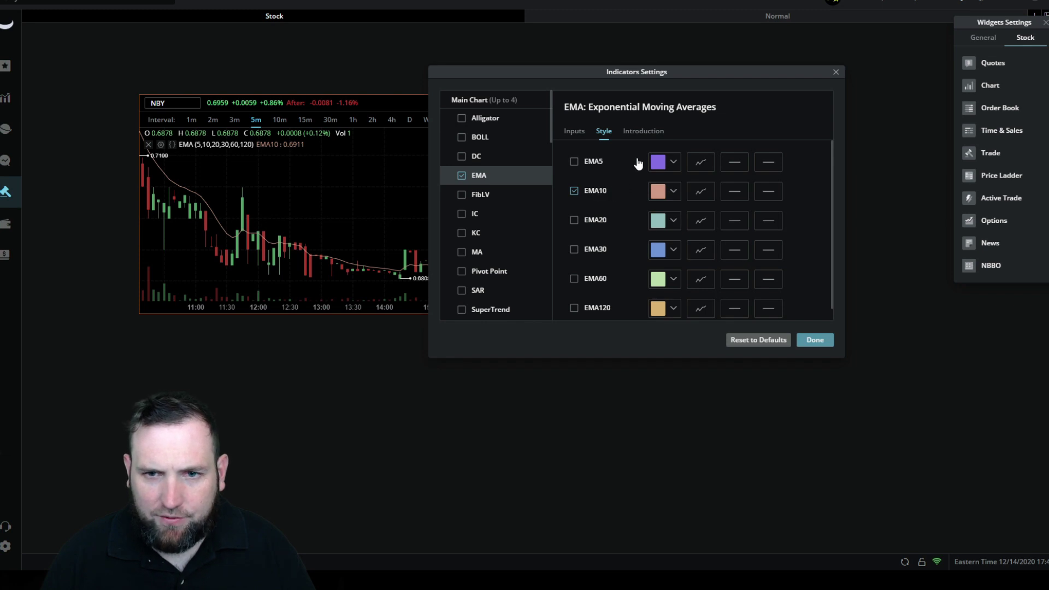
Set the second EMA length to 9 using the spinner.
{"action": "left_click", "coordinate": [576, 132]}
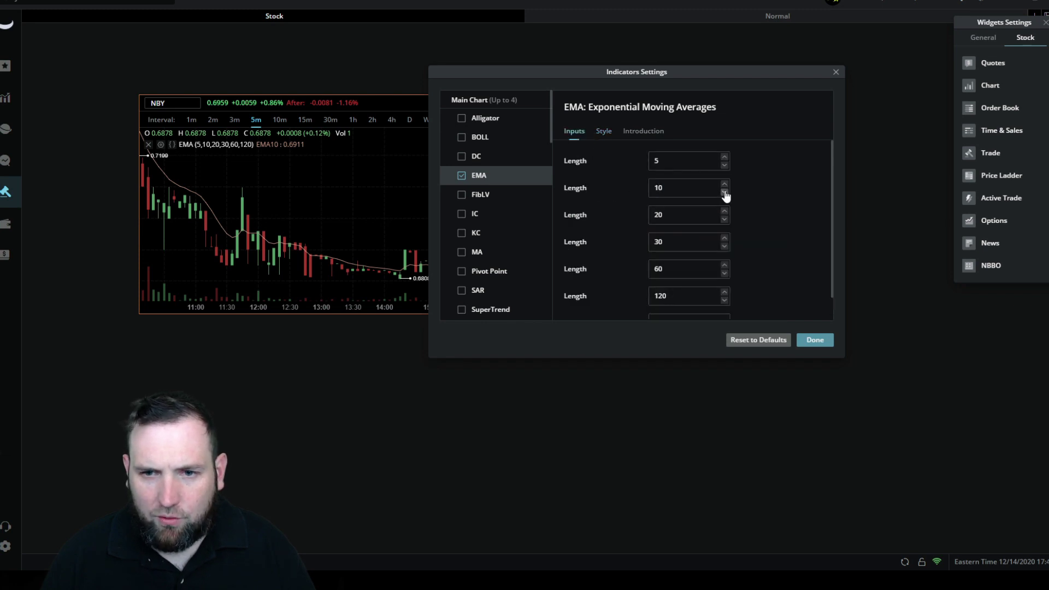
{"action": "left_click", "coordinate": [725, 185]}
{"action": "left_click", "coordinate": [724, 186]}
{"action": "left_click", "coordinate": [725, 185]}
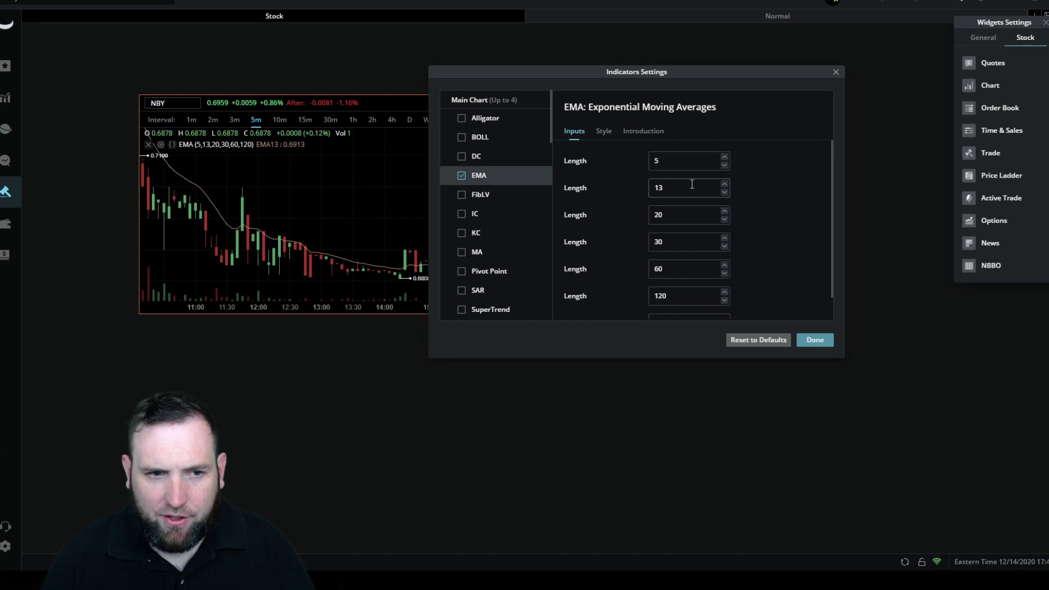
{"action": "left_click", "coordinate": [602, 135]}
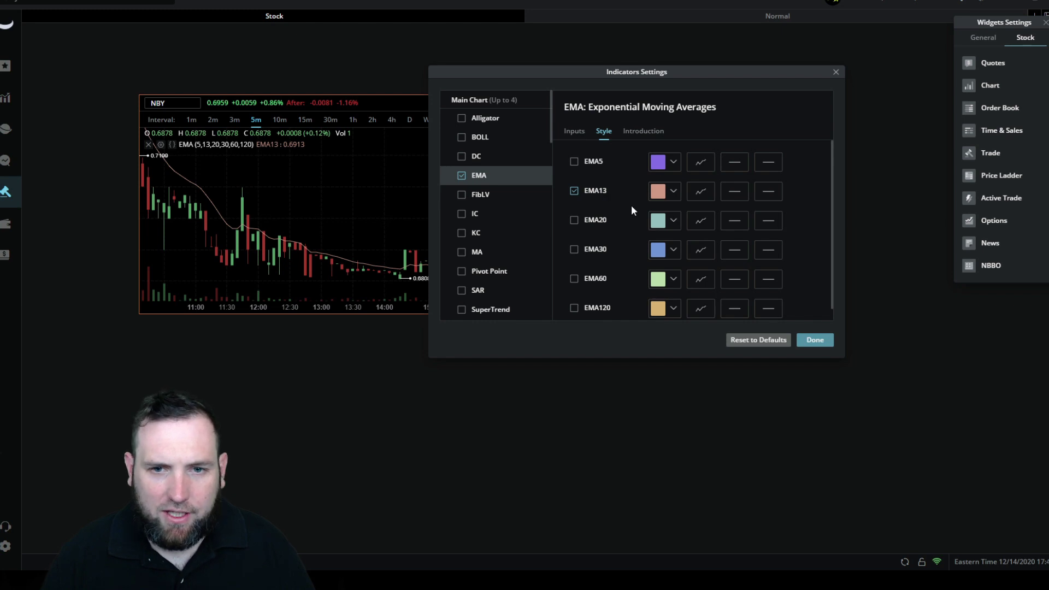
{"action": "left_click", "coordinate": [576, 135]}
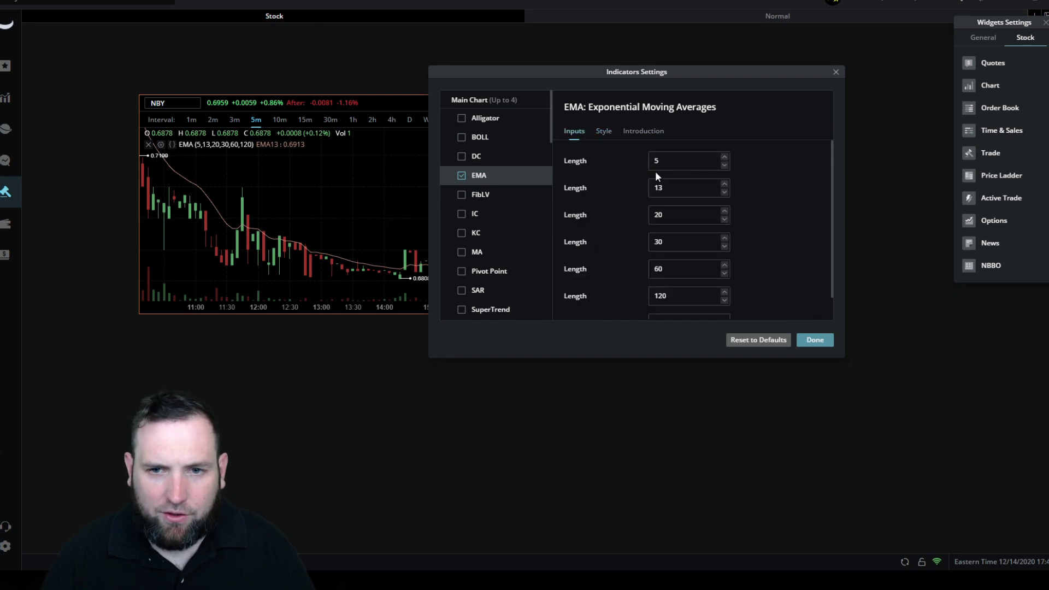
{"action": "left_click", "coordinate": [724, 192]}
{"action": "left_click", "coordinate": [724, 193]}
{"action": "left_click", "coordinate": [725, 193]}
{"action": "left_click", "coordinate": [725, 193]}
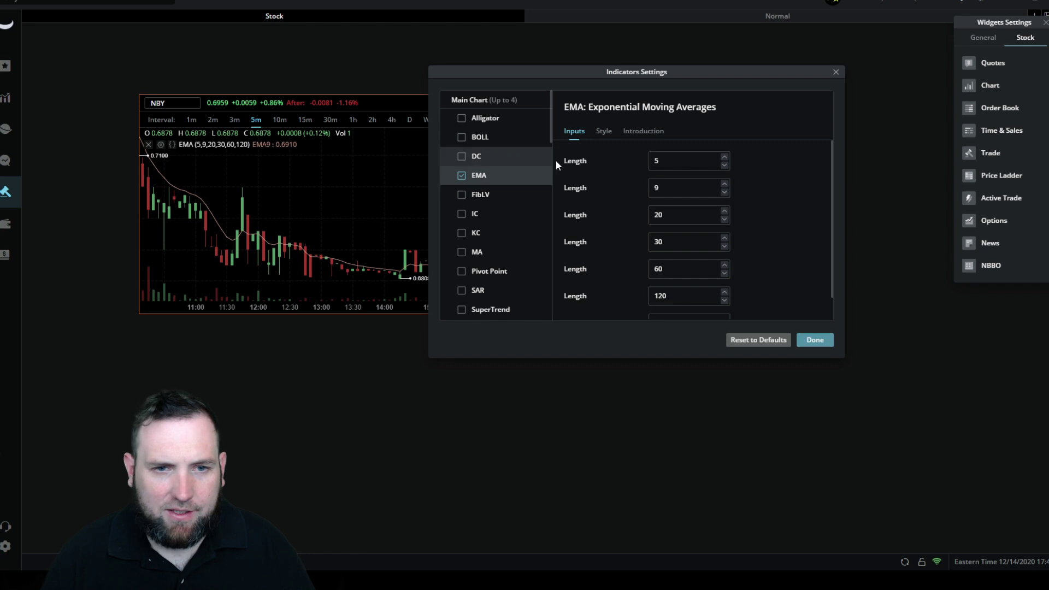
Colour the EMA9 line green on the Style tab.
{"action": "left_click", "coordinate": [603, 131]}
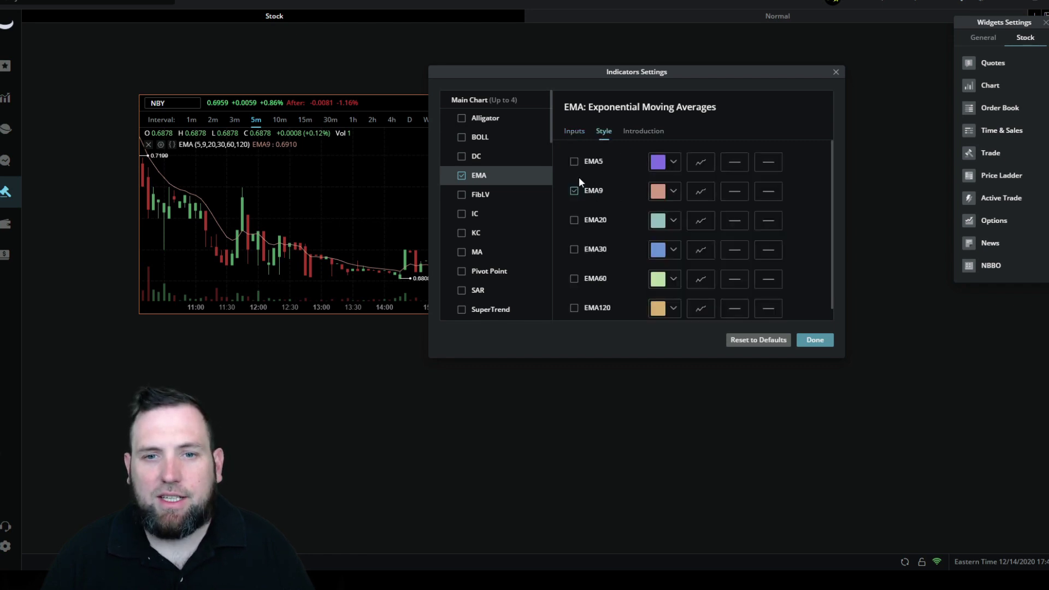
{"action": "left_click", "coordinate": [674, 192]}
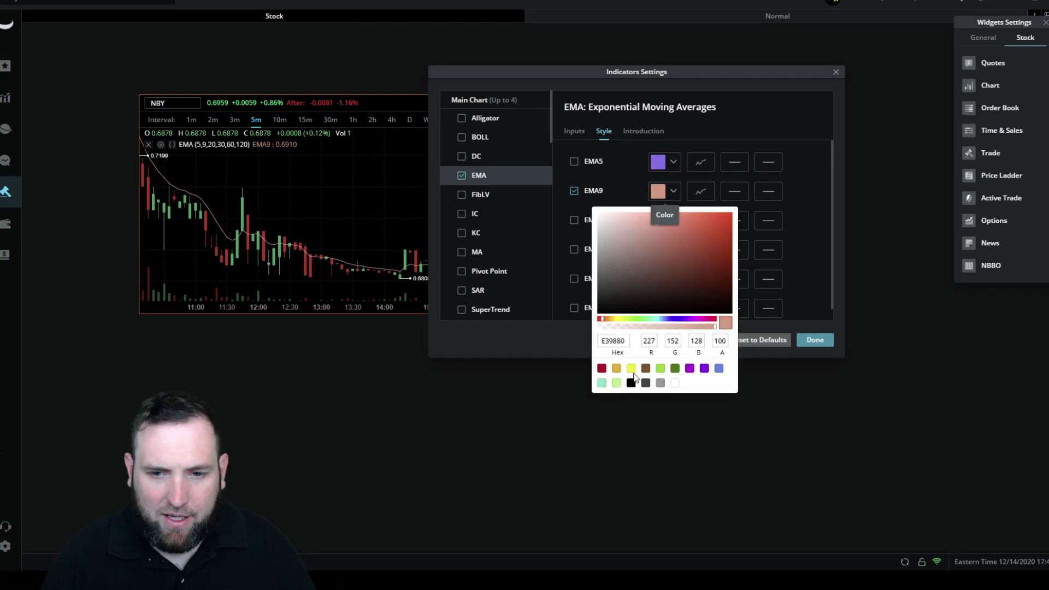
{"action": "left_click", "coordinate": [660, 370]}
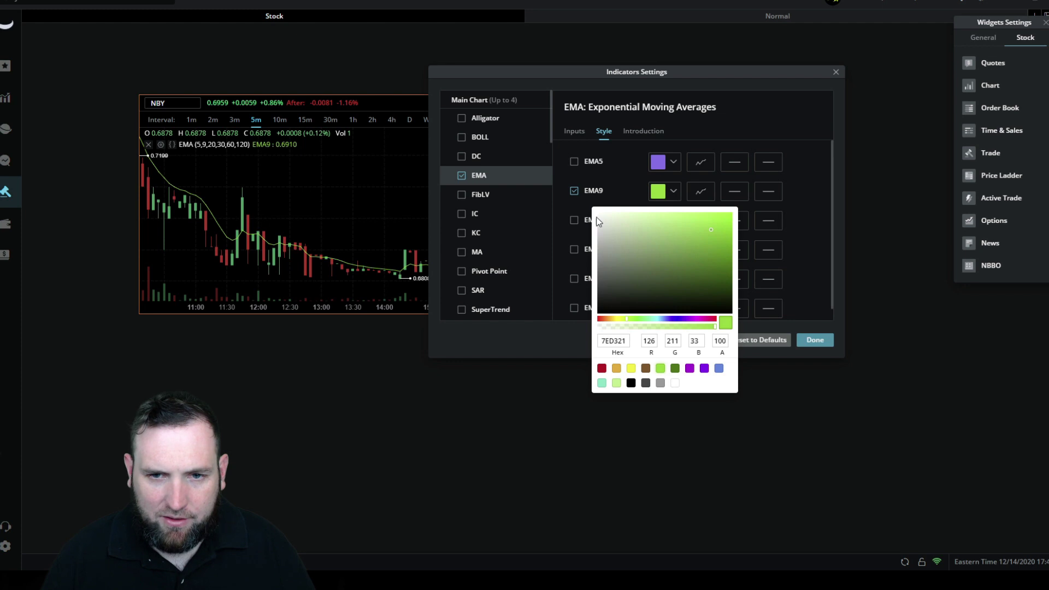
{"action": "left_click", "coordinate": [751, 134]}
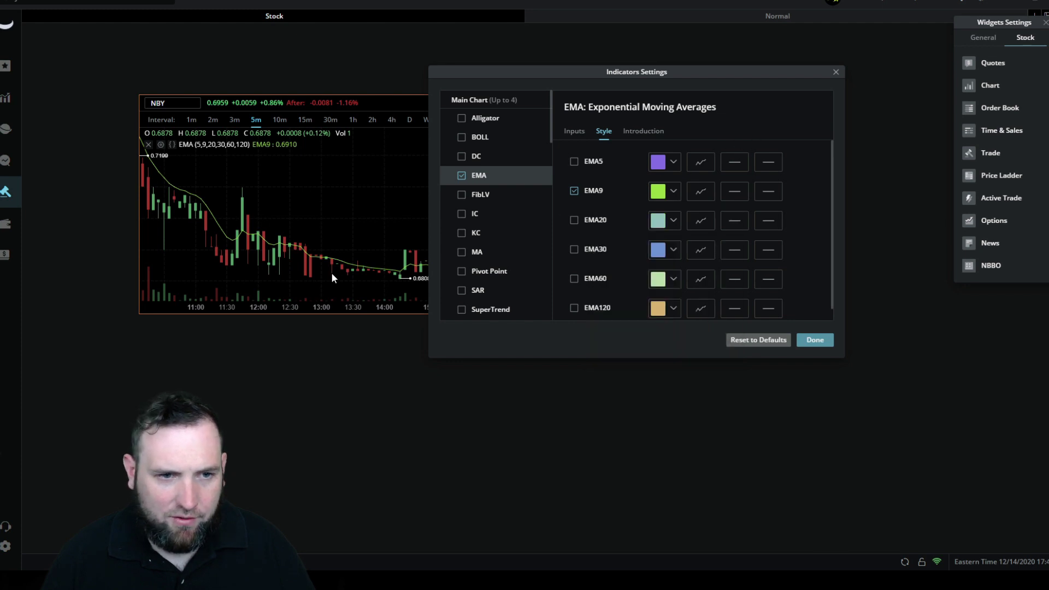
Apply the indicator settings, add a new chart widget, and link it to the orange NBY group.
{"action": "left_click", "coordinate": [822, 343]}
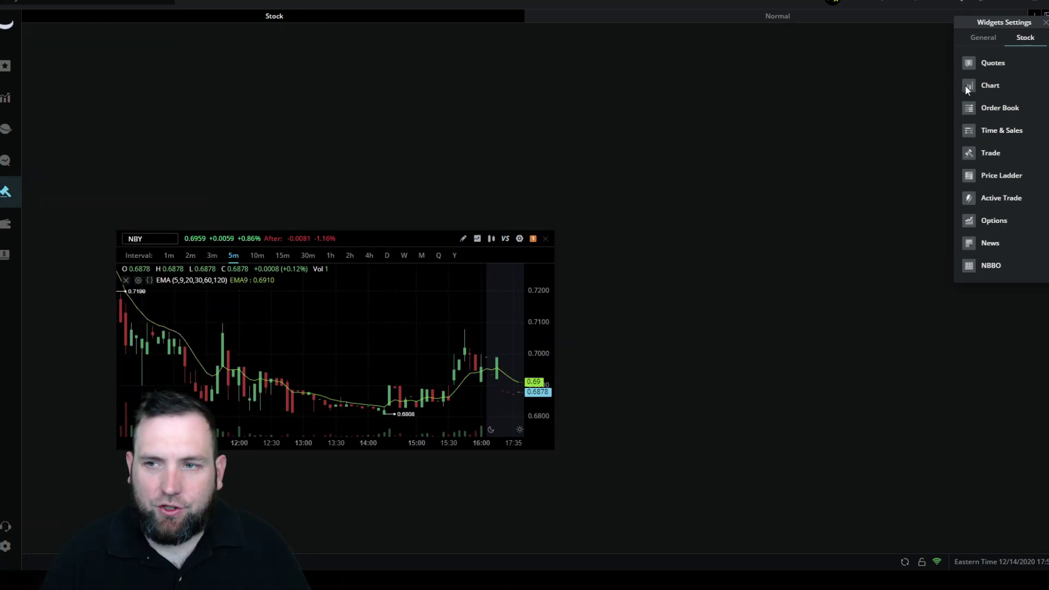
{"action": "left_click", "coordinate": [986, 86]}
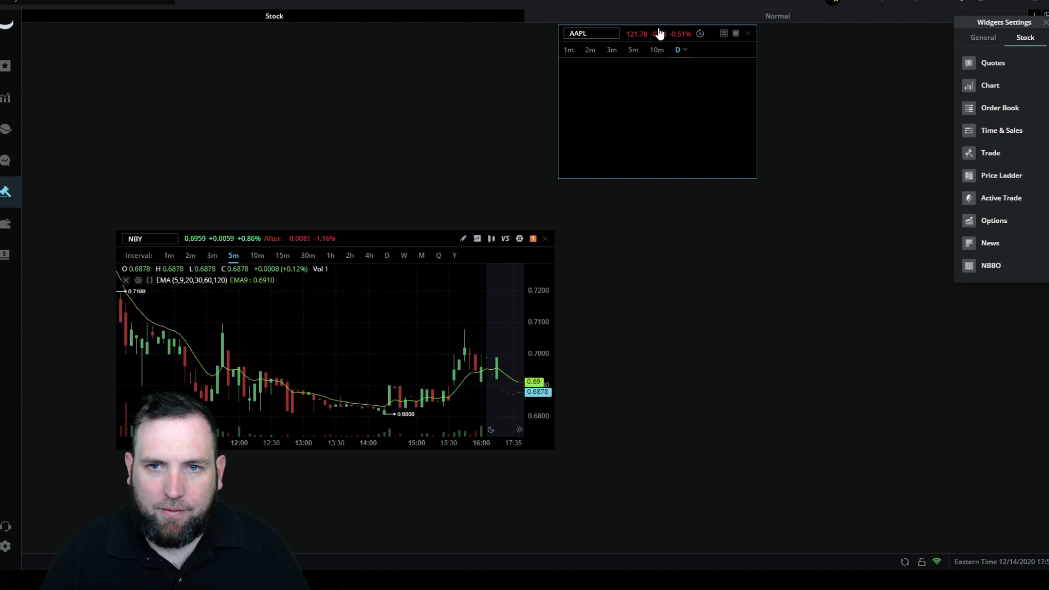
{"action": "left_click_drag", "start_coordinate": [654, 28], "coordinate": [675, 93]}
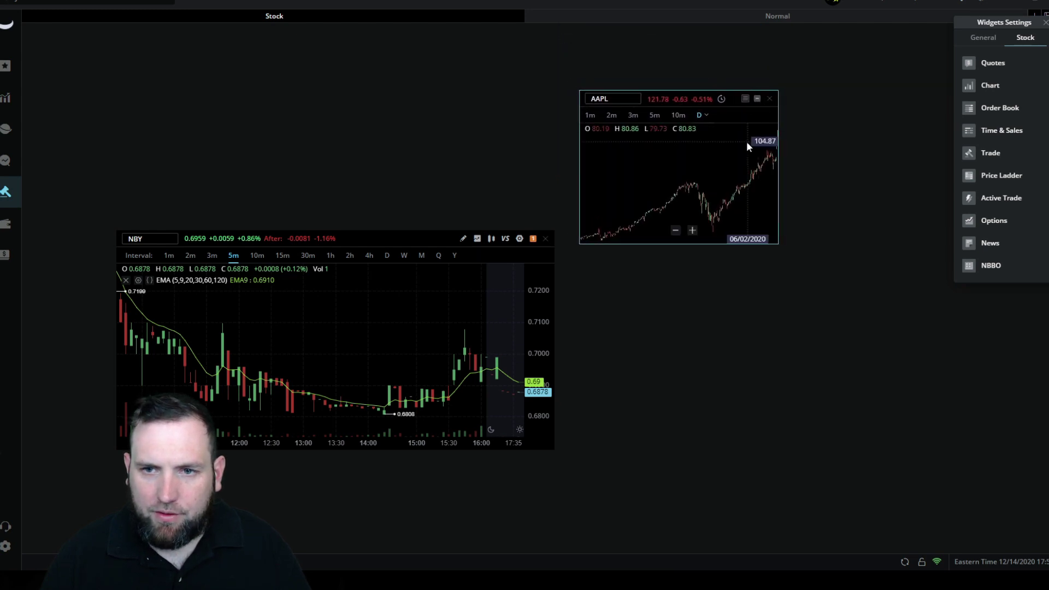
{"action": "left_click", "coordinate": [757, 98]}
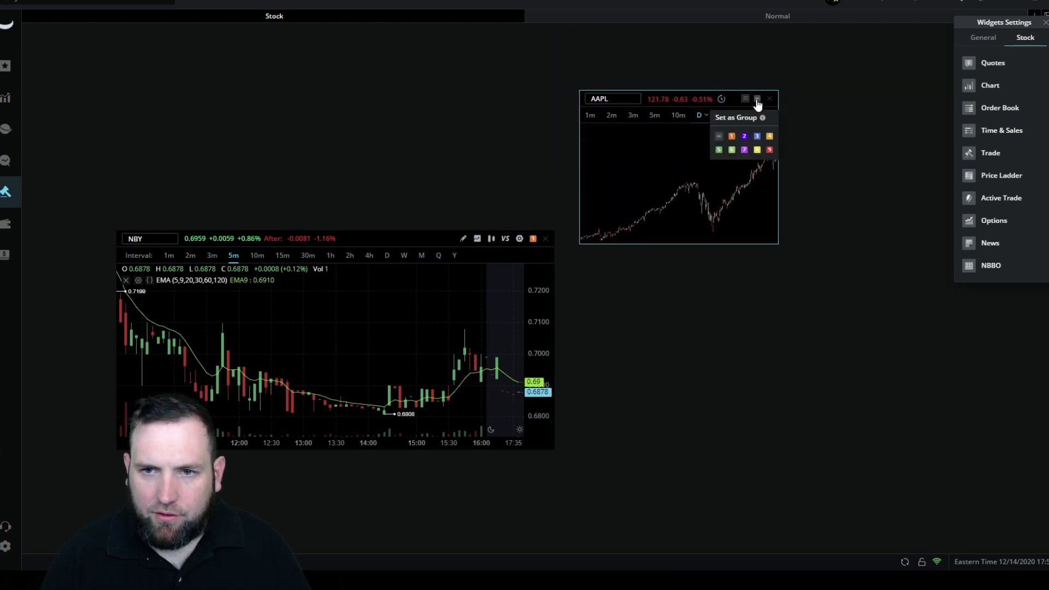
{"action": "left_click", "coordinate": [734, 136]}
Place the second NBY chart beside the main chart and resize it to match.
{"action": "left_click_drag", "start_coordinate": [670, 101], "coordinate": [650, 252]}
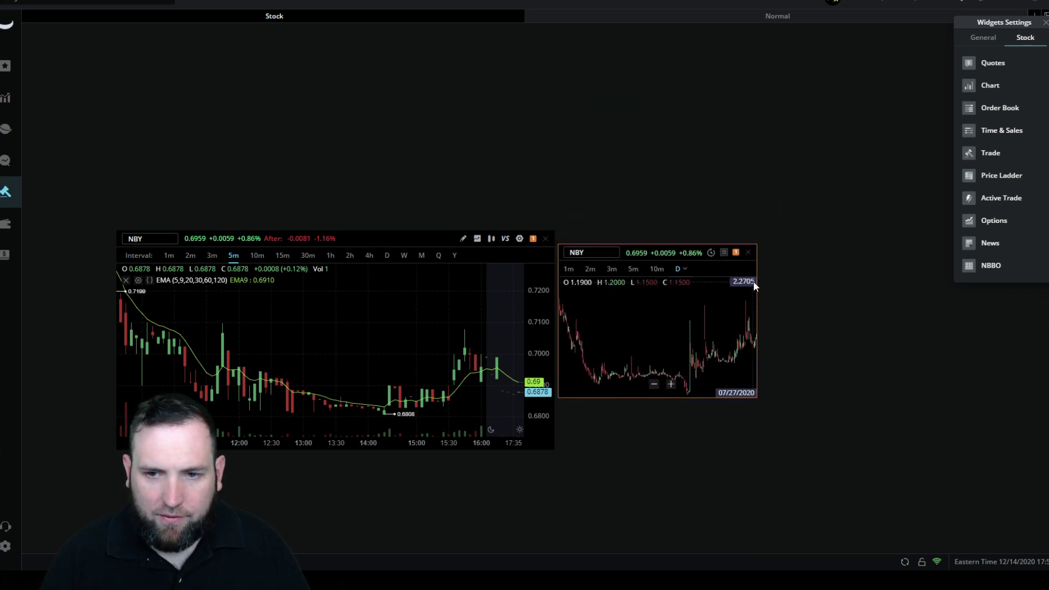
{"action": "left_click_drag", "start_coordinate": [757, 281], "coordinate": [887, 284]}
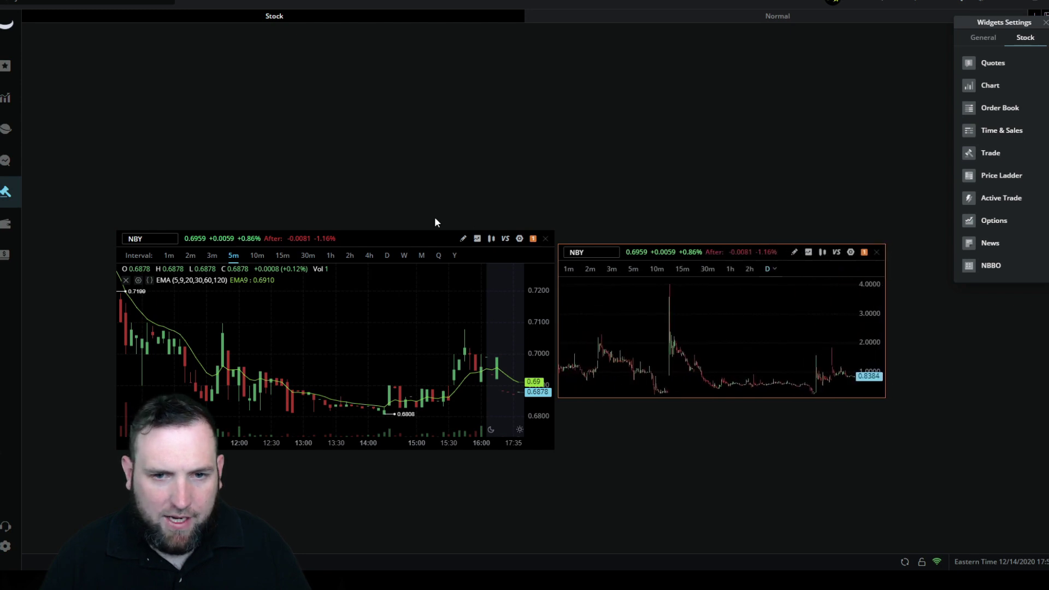
{"action": "left_click_drag", "start_coordinate": [636, 253], "coordinate": [645, 244]}
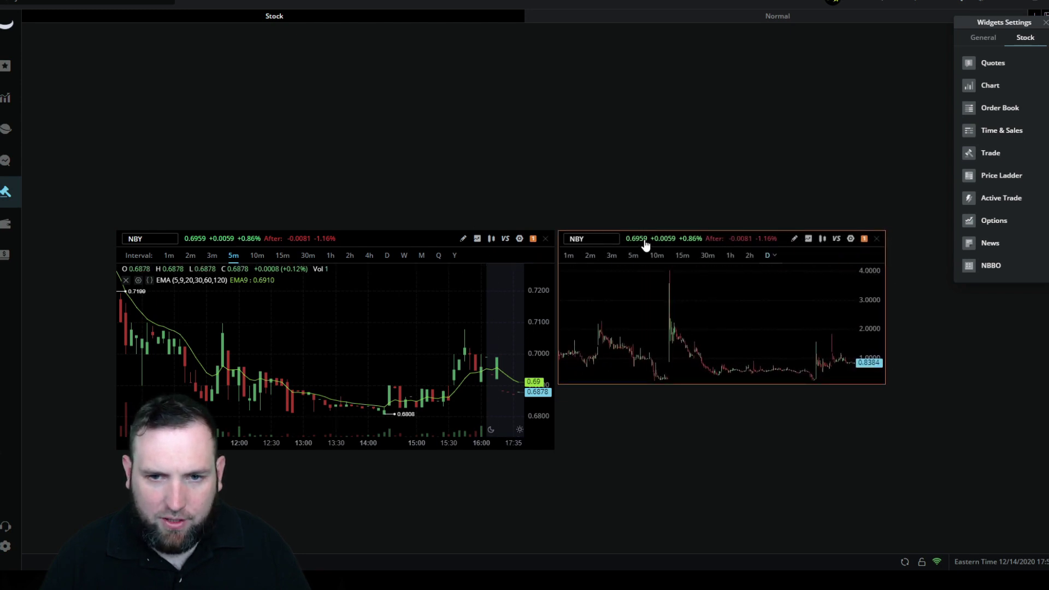
{"action": "left_click_drag", "start_coordinate": [883, 387], "coordinate": [937, 453]}
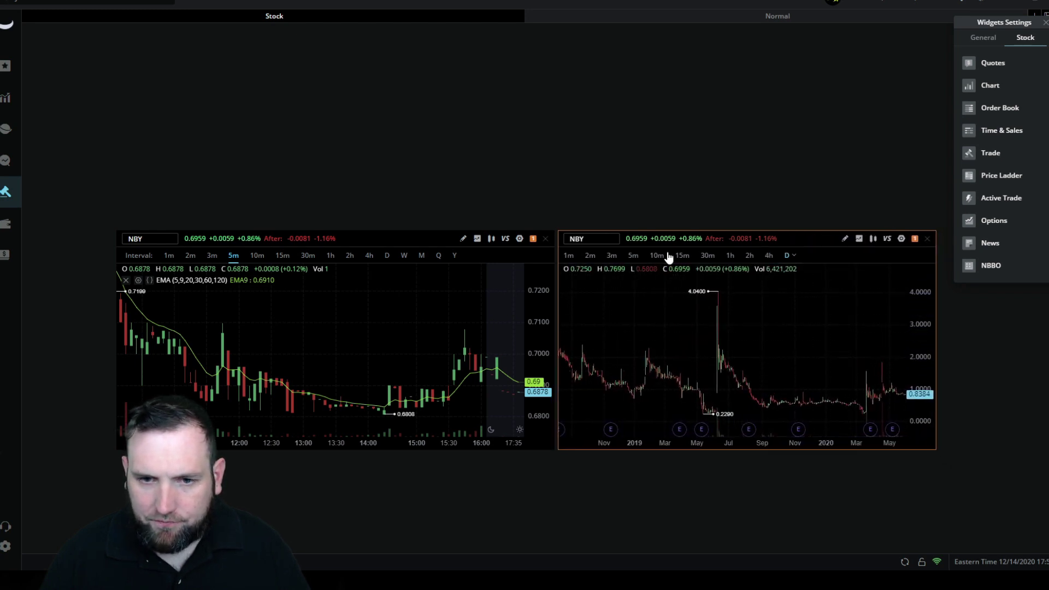
Switch the right chart to 1-minute candles and pan it to later morning times.
{"action": "left_click", "coordinate": [572, 257]}
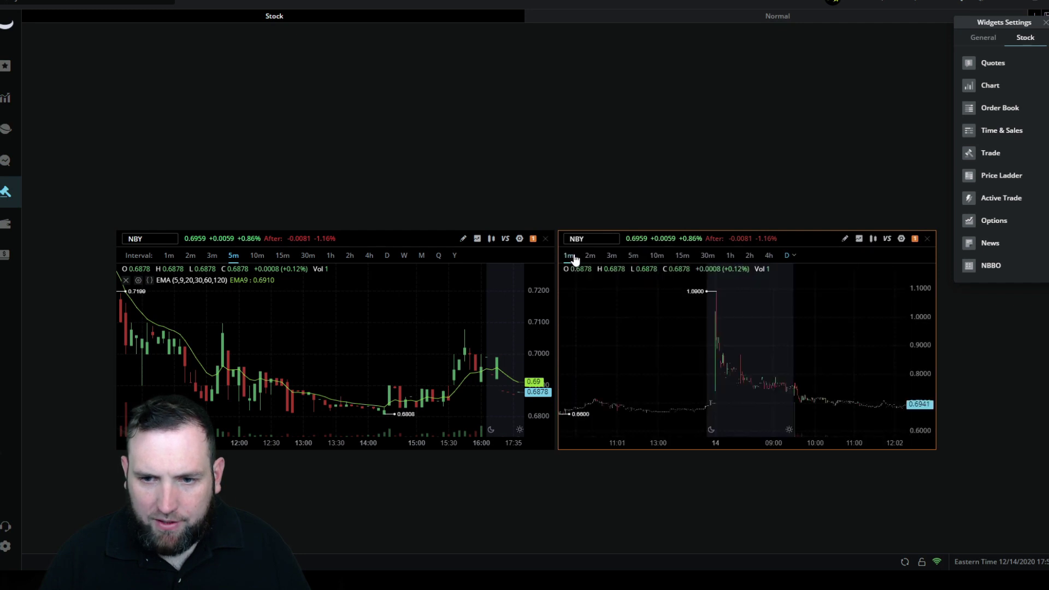
{"action": "scroll", "coordinate": [823, 371], "scroll_direction": "up", "scroll_amount": 3}
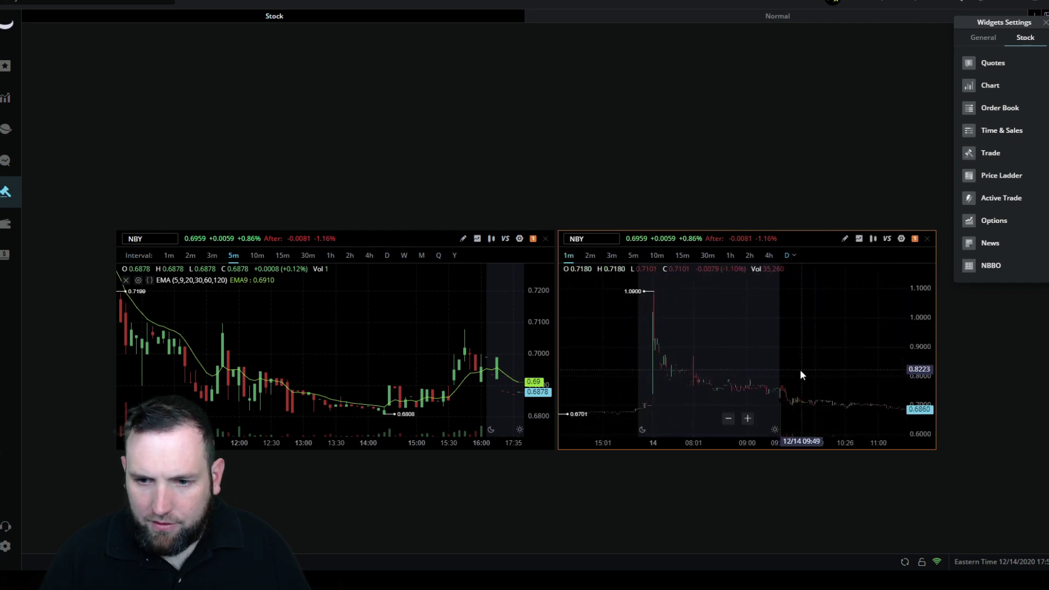
{"action": "scroll", "coordinate": [749, 381], "scroll_direction": "up", "scroll_amount": 3}
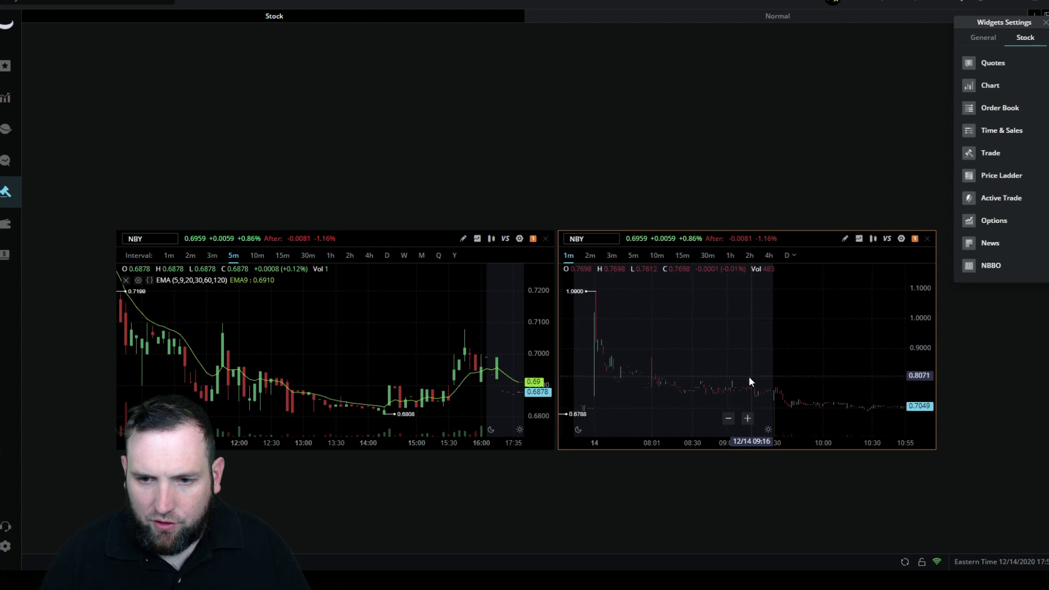
{"action": "scroll", "coordinate": [786, 394], "scroll_direction": "up", "scroll_amount": 1}
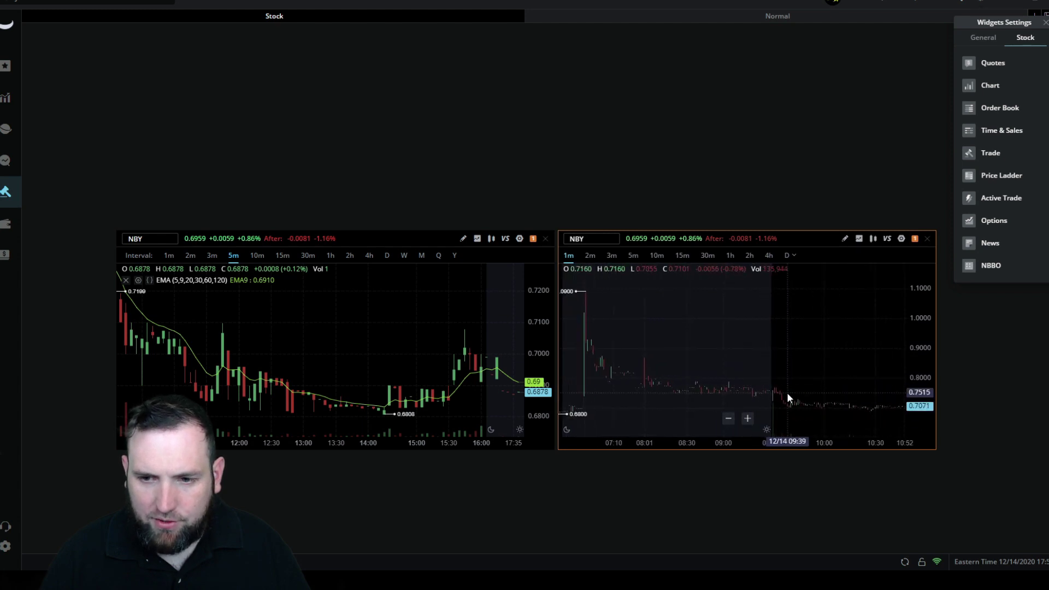
{"action": "scroll", "coordinate": [785, 392], "scroll_direction": "up", "scroll_amount": 2}
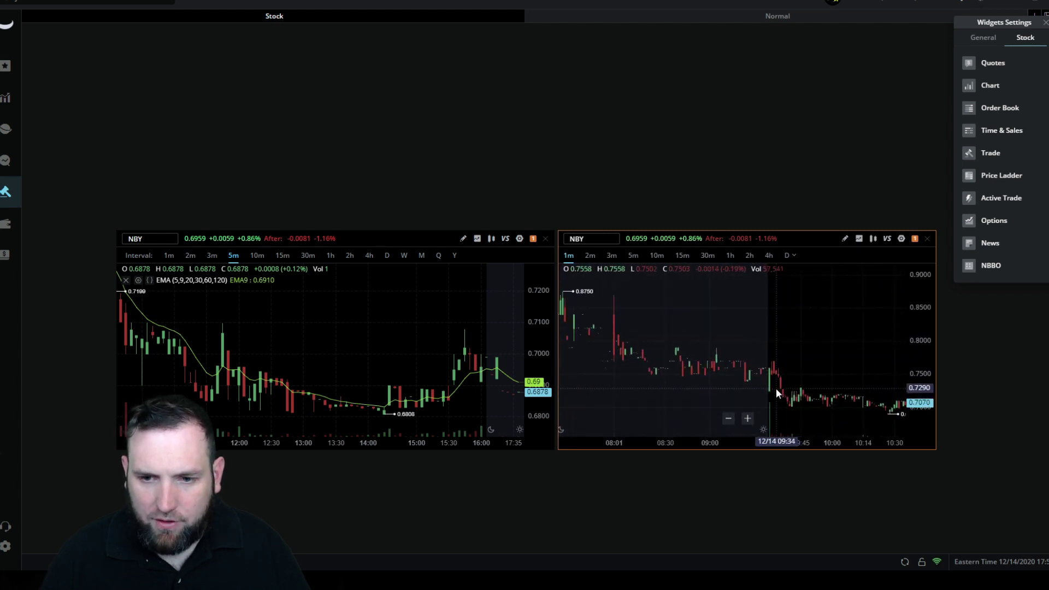
{"action": "left_click_drag", "start_coordinate": [812, 398], "coordinate": [602, 353]}
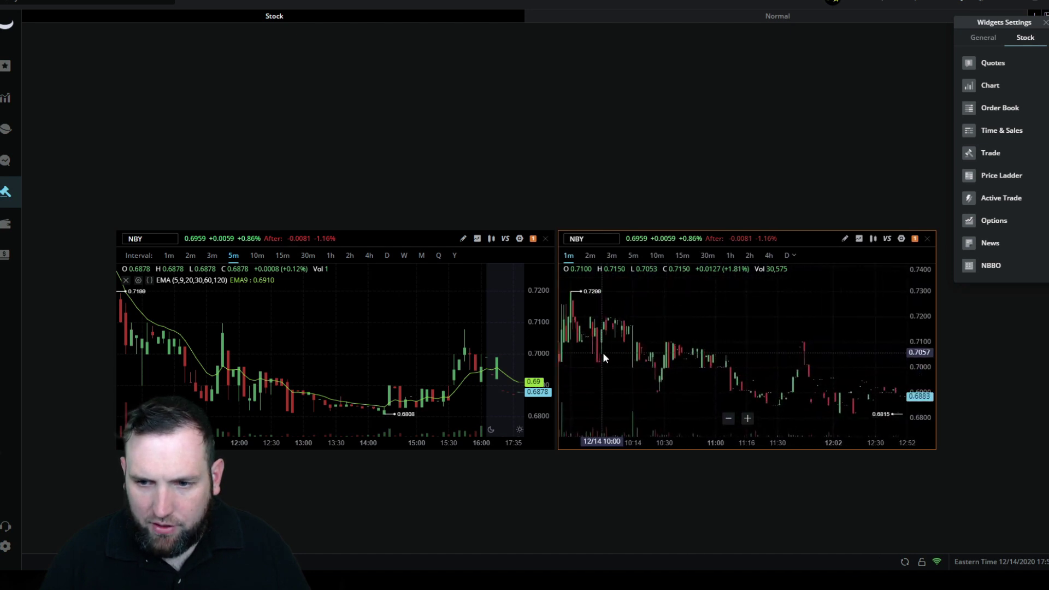
{"action": "scroll", "coordinate": [759, 297], "scroll_direction": "down", "scroll_amount": 2}
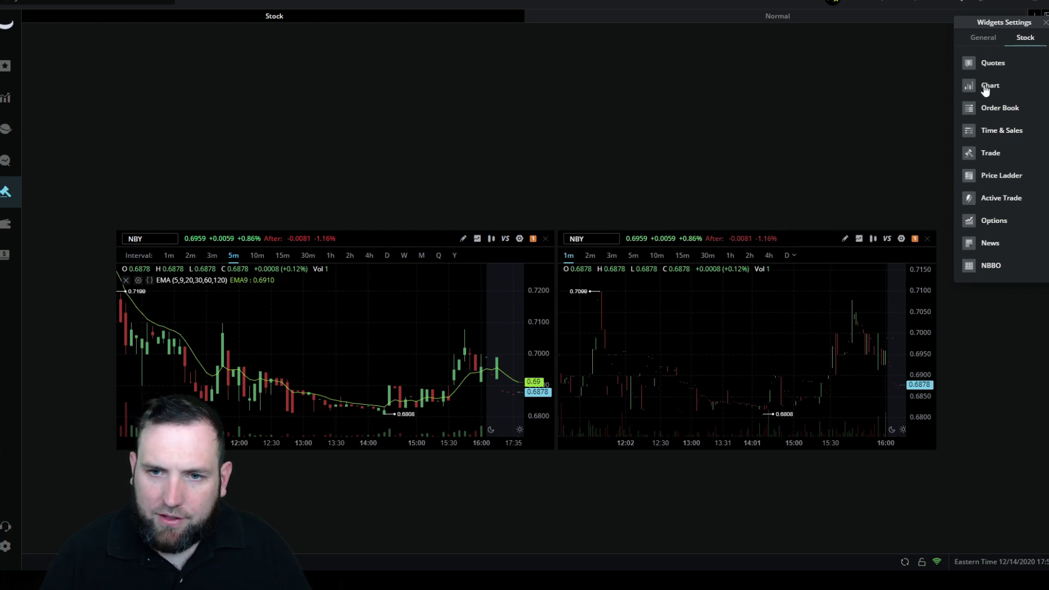
Add a third chart widget, link it to group 1 for NBY, and set daily candles.
{"action": "left_click_drag", "start_coordinate": [986, 89], "coordinate": [429, 102]}
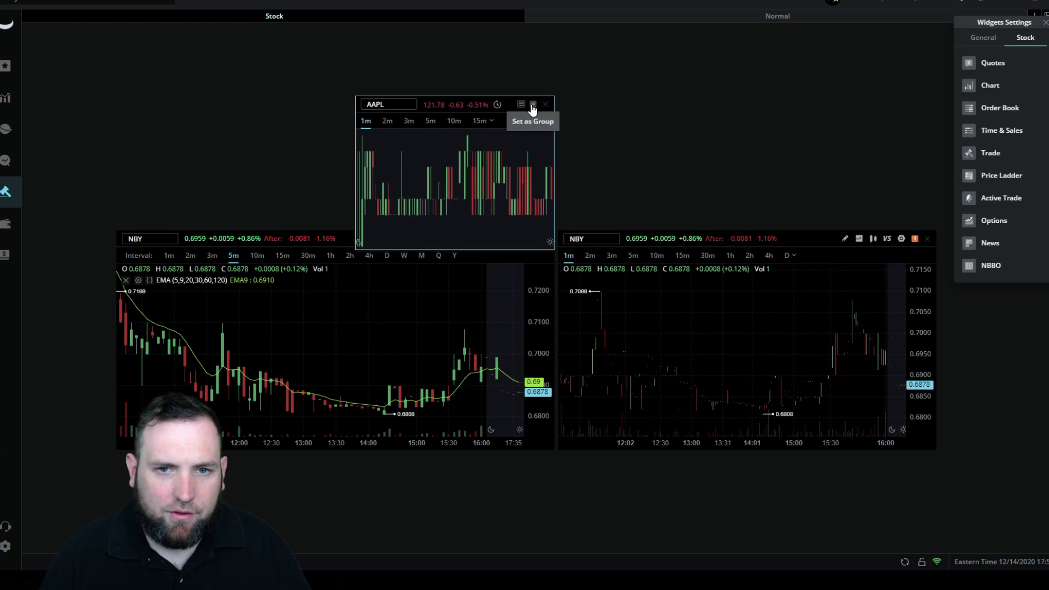
{"action": "left_click", "coordinate": [533, 106]}
{"action": "left_click", "coordinate": [509, 143]}
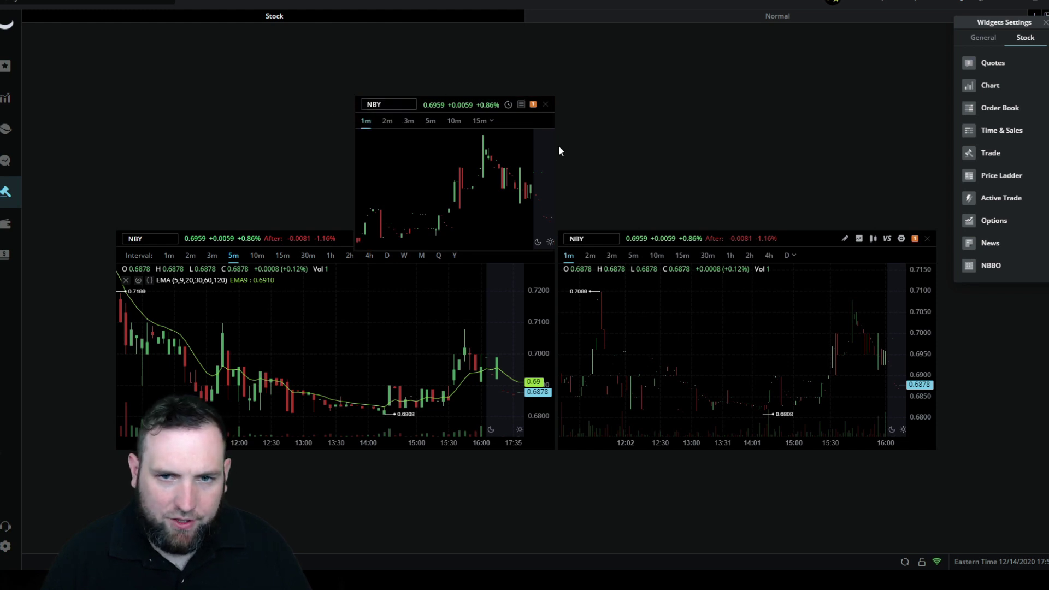
{"action": "left_click_drag", "start_coordinate": [554, 145], "coordinate": [783, 129]}
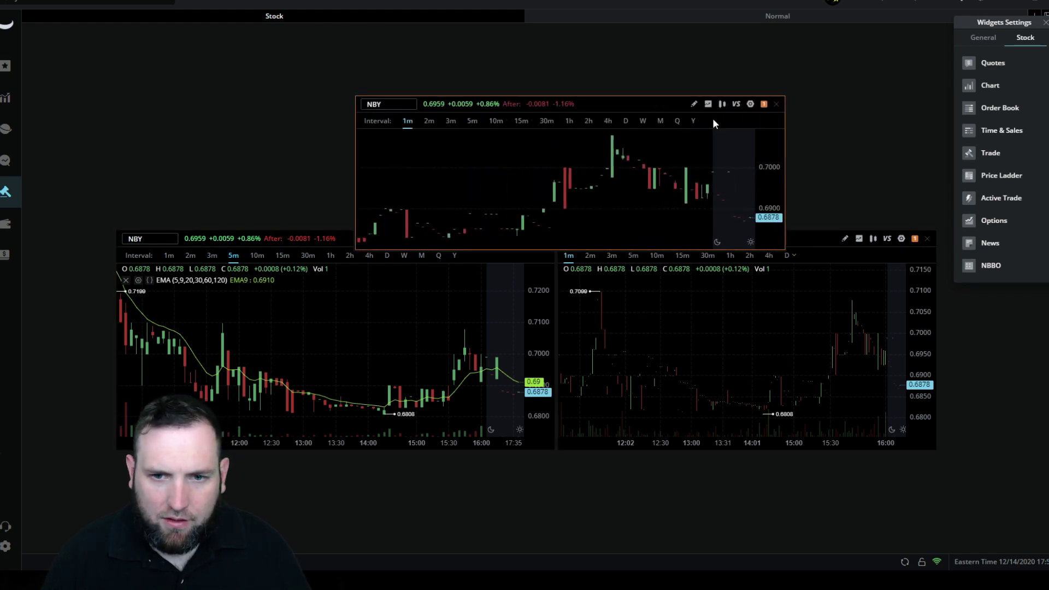
{"action": "left_click", "coordinate": [627, 122]}
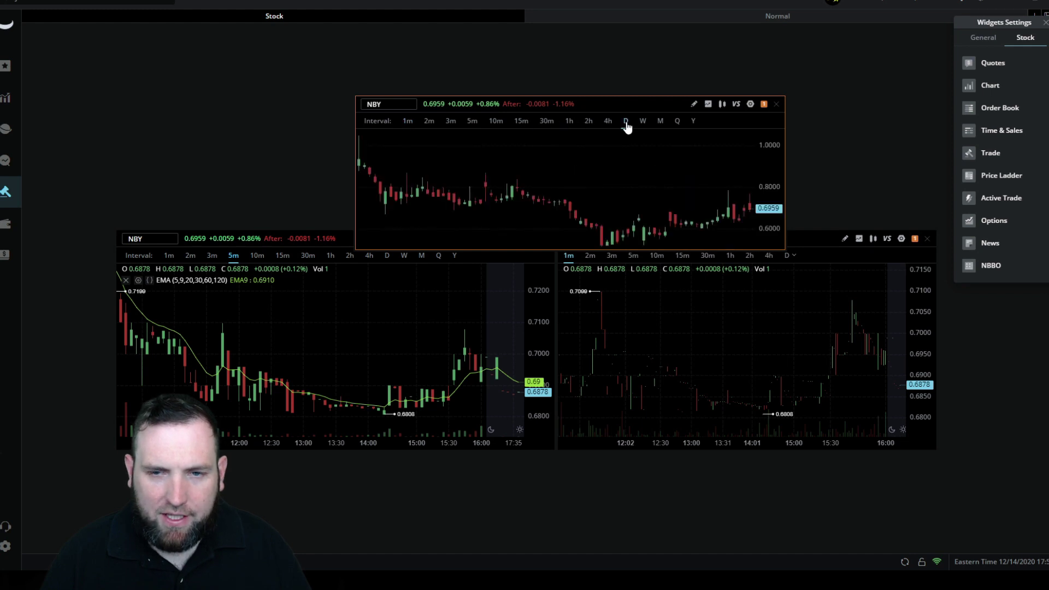
Place the daily chart above the main chart, enlarge it, and zoom out to earlier history.
{"action": "left_click_drag", "start_coordinate": [600, 103], "coordinate": [358, 81]}
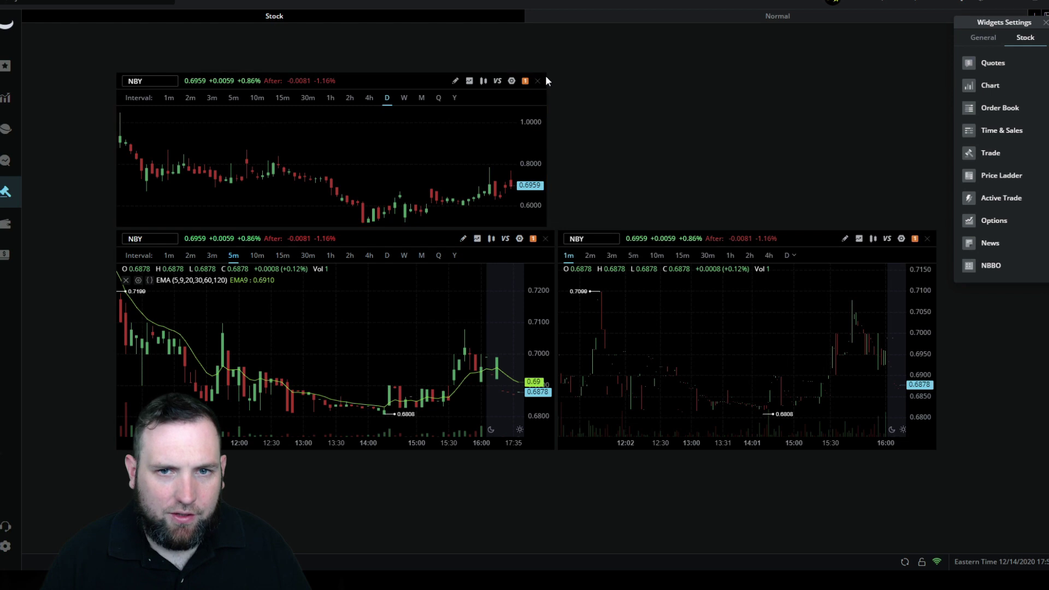
{"action": "left_click_drag", "start_coordinate": [546, 72], "coordinate": [687, 32]}
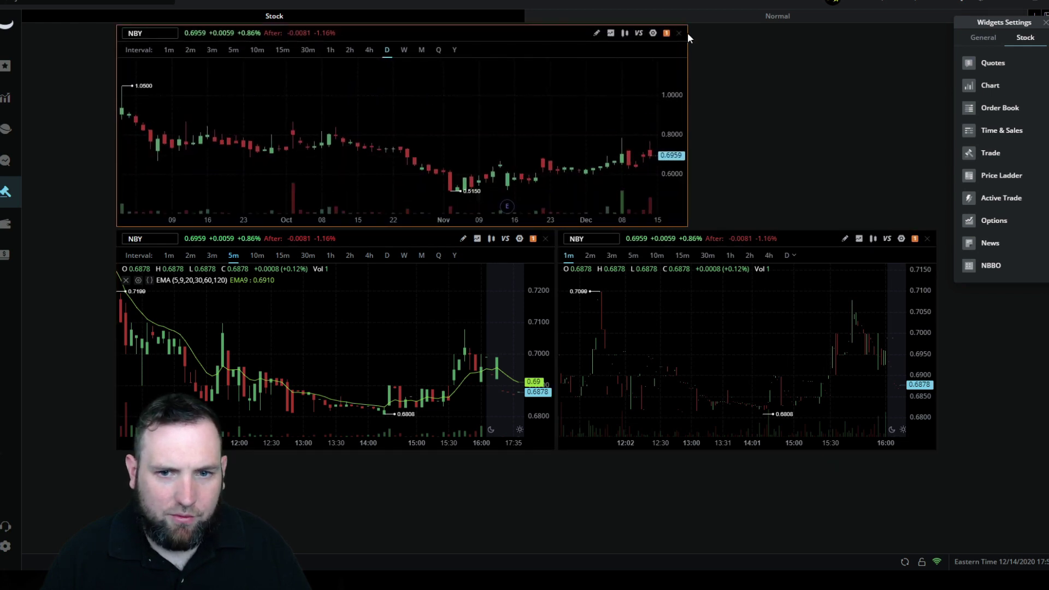
{"action": "scroll", "coordinate": [283, 112], "scroll_direction": "down", "scroll_amount": 5}
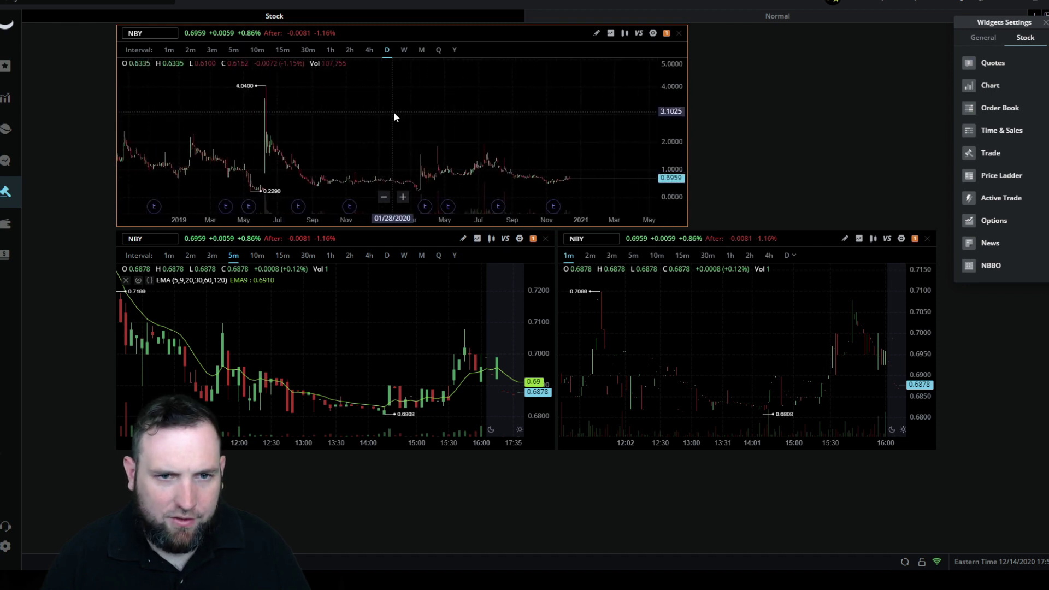
{"action": "mouse_move", "coordinate": [394, 113]}
{"action": "left_mouse_down"}
{"action": "mouse_move", "coordinate": [440, 109]}
{"action": "mouse_move", "coordinate": [415, 111]}
{"action": "left_mouse_up"}
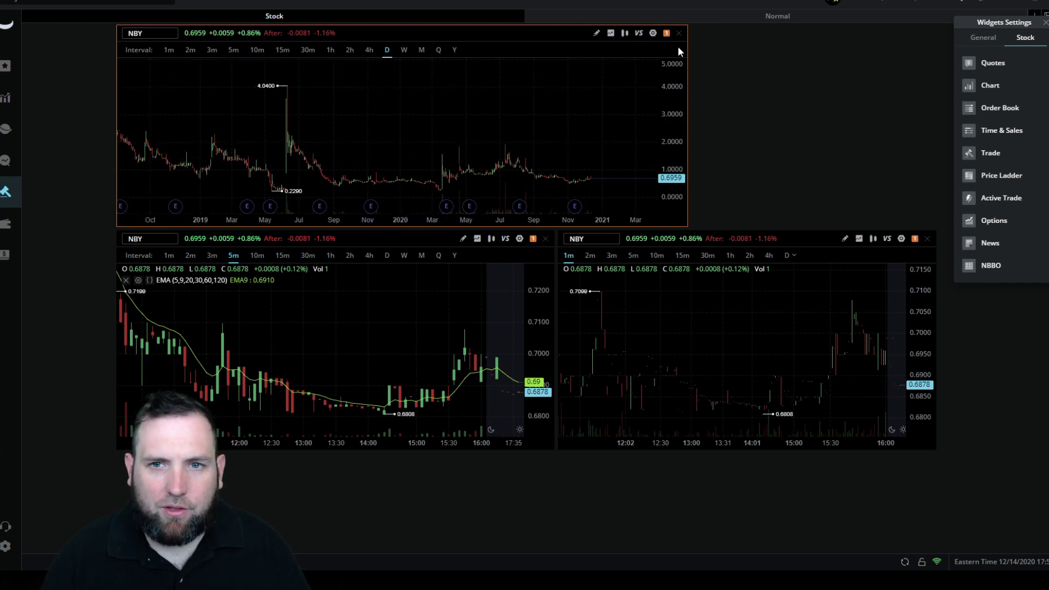
Open Edit Indicators for the daily chart and switch EMA on.
{"action": "left_click", "coordinate": [611, 34]}
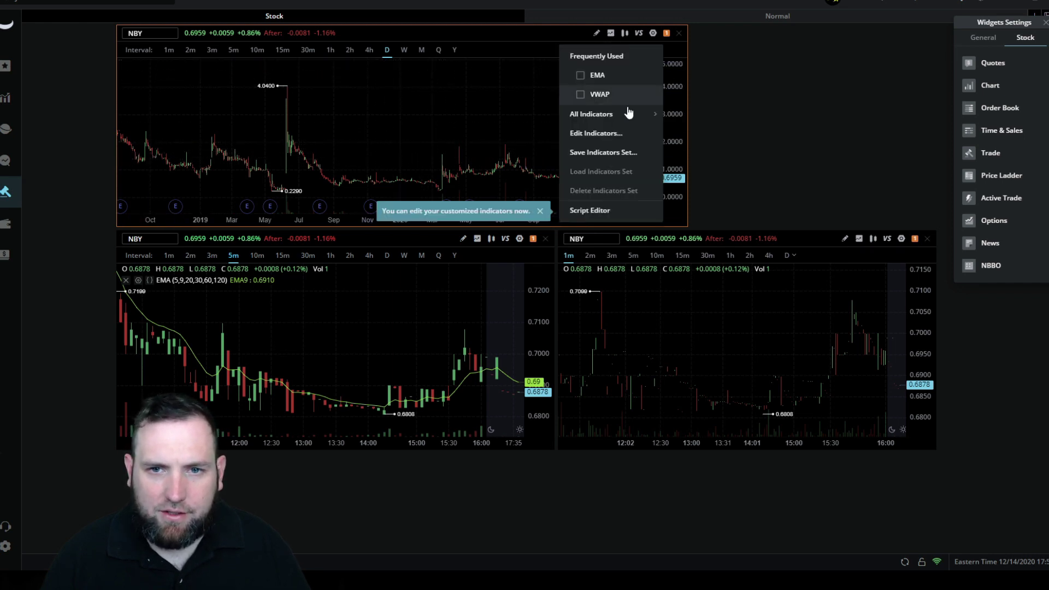
{"action": "left_click", "coordinate": [616, 134]}
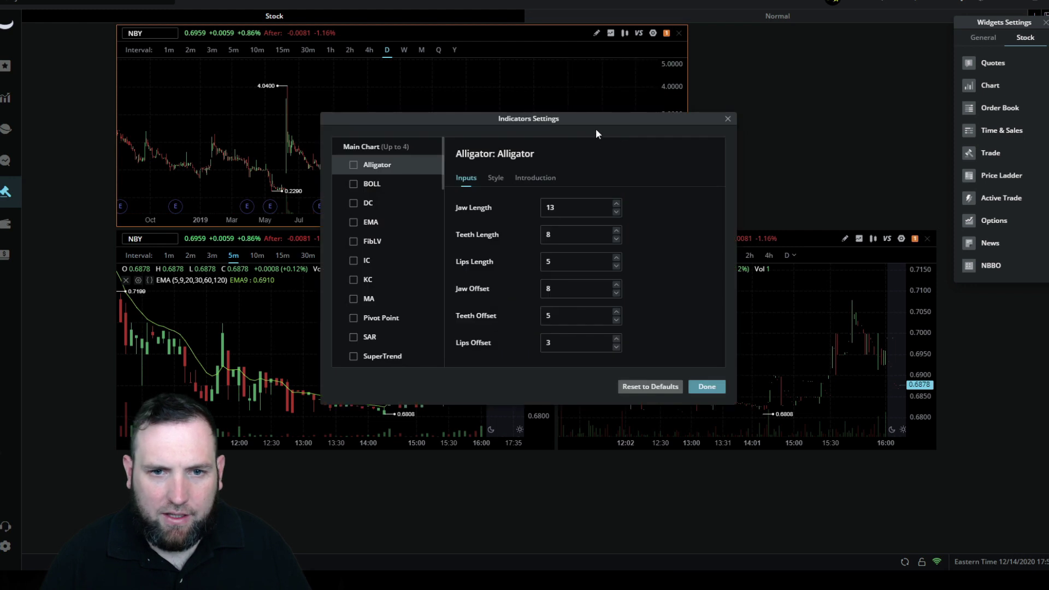
{"action": "left_click", "coordinate": [366, 226]}
{"action": "left_click", "coordinate": [354, 222]}
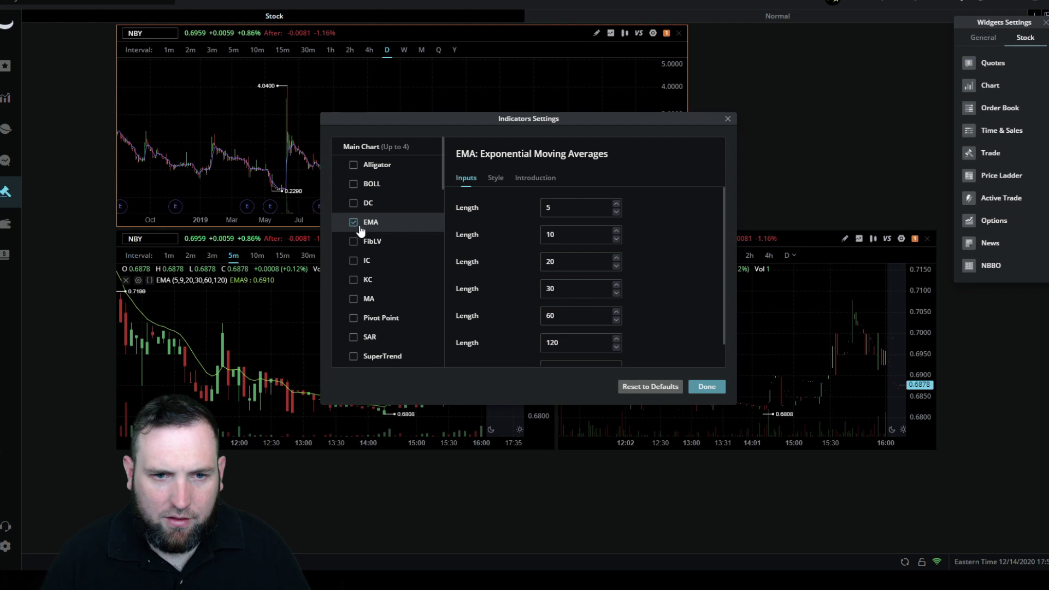
Set the EMA lengths to 9, 50, 100 and 200.
{"action": "left_click", "coordinate": [508, 236]}
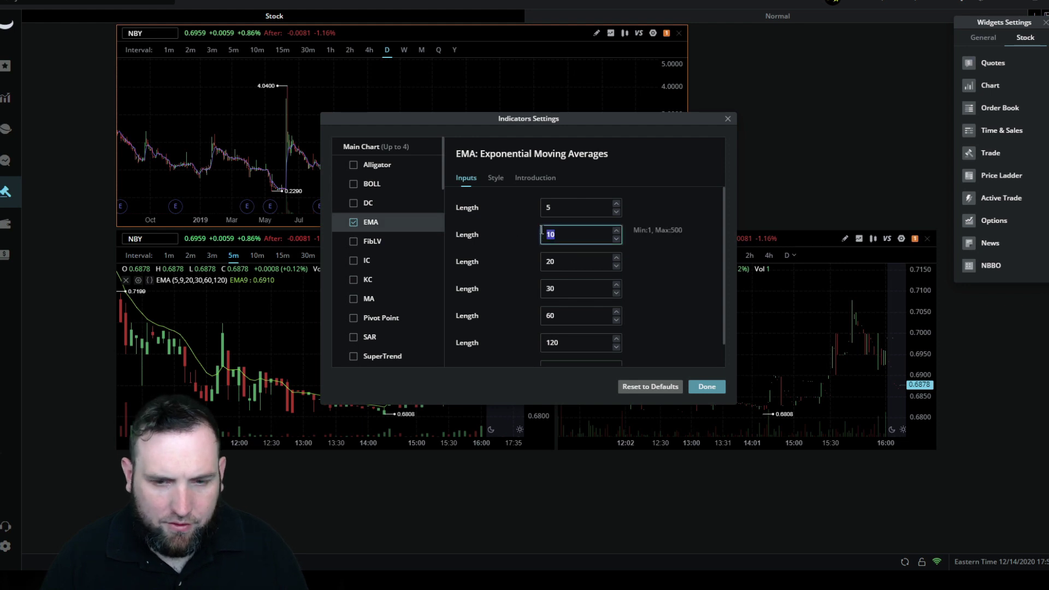
{"action": "key", "text": "Tab"}
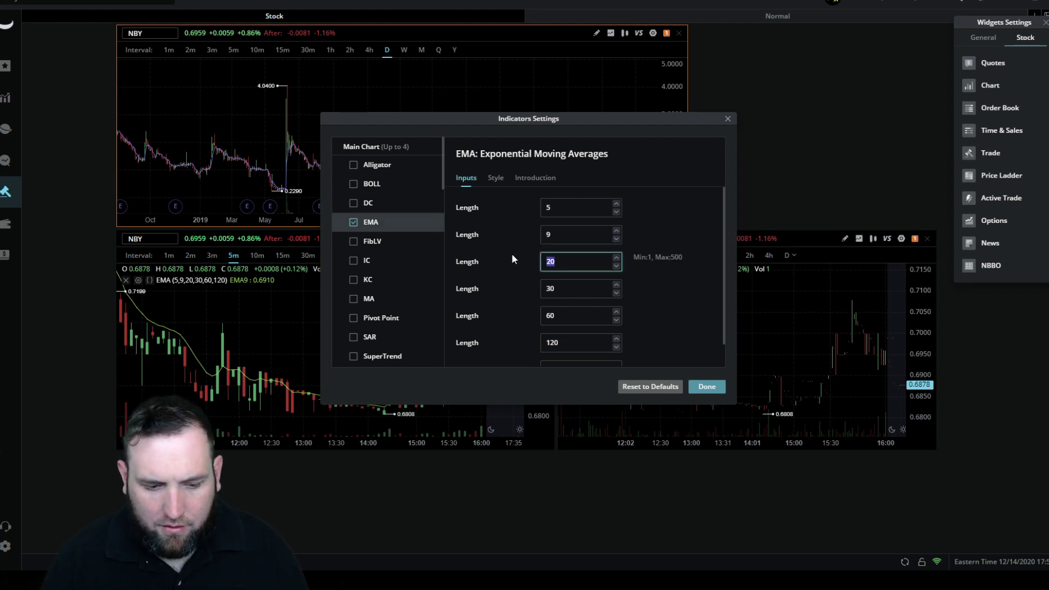
{"action": "type", "text": "50"}
{"action": "left_click", "coordinate": [545, 287]}
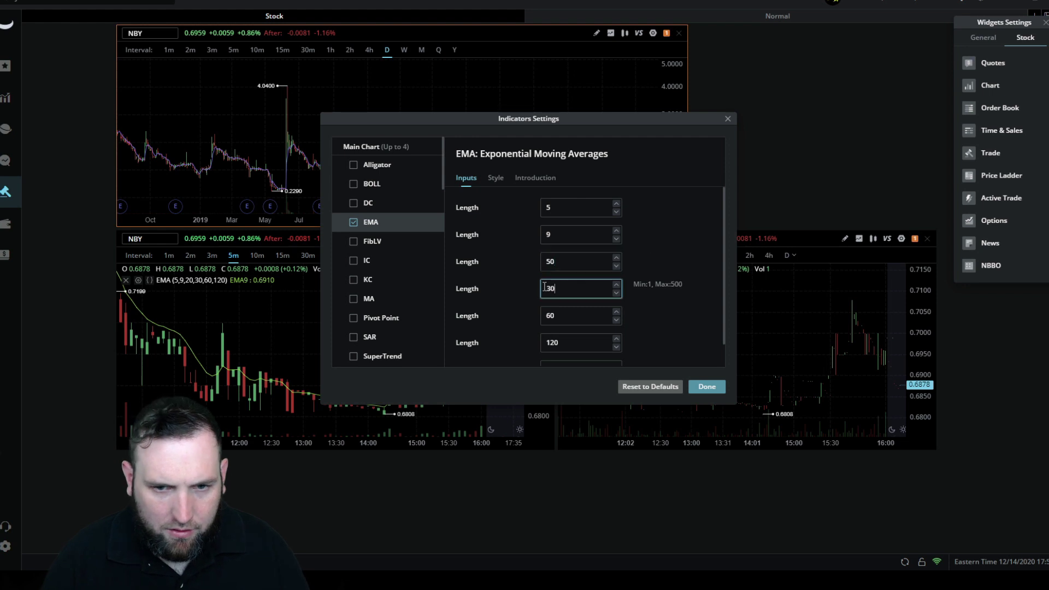
{"action": "type", "text": "100"}
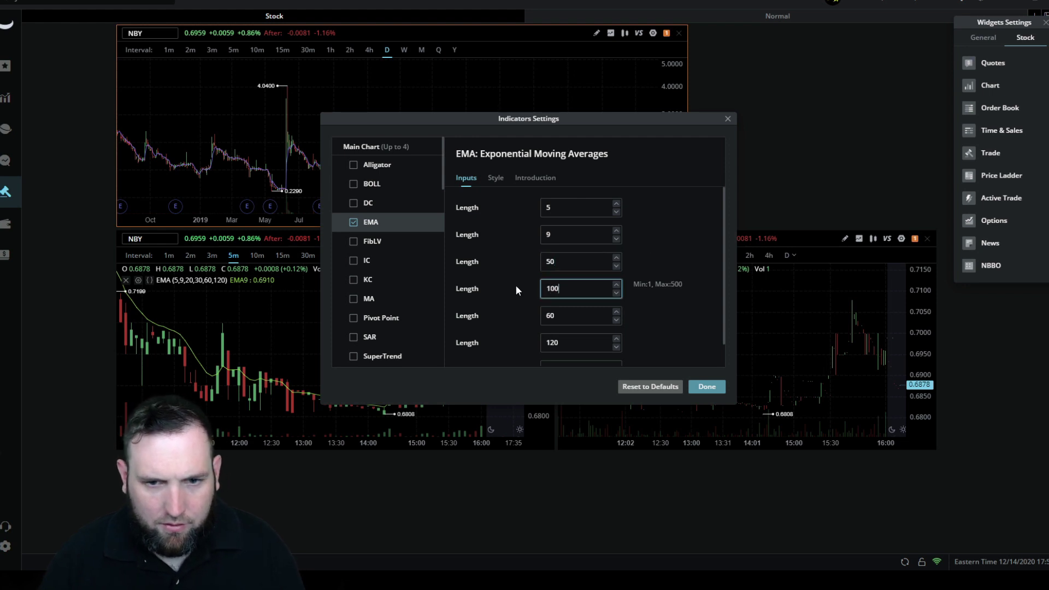
{"action": "left_click", "coordinate": [572, 315]}
{"action": "type", "text": "2"}
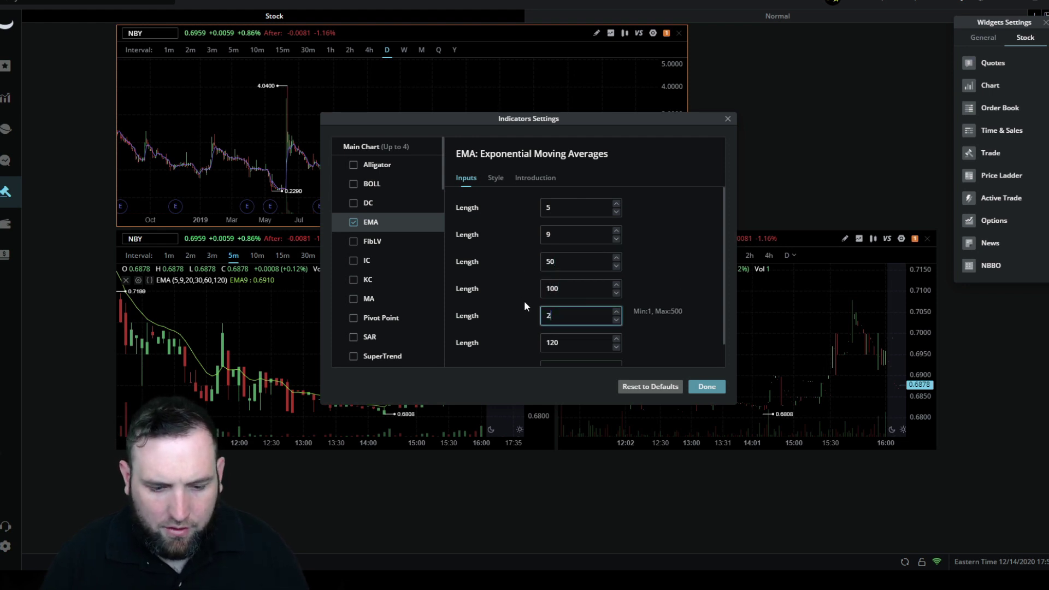
{"action": "type", "text": "00"}
{"action": "left_click", "coordinate": [638, 276]}
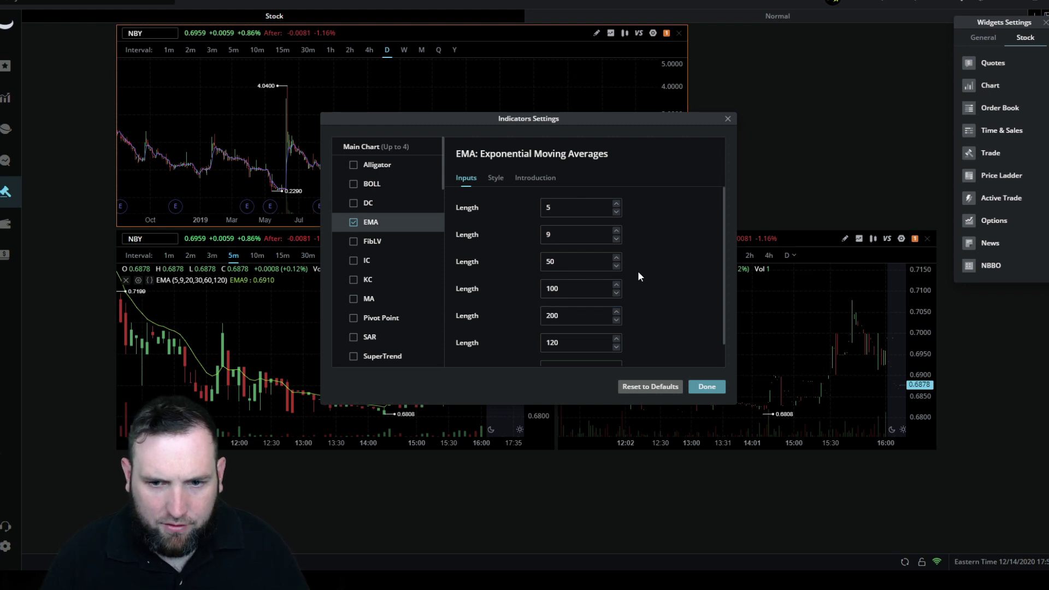
In the EMA Style settings, enable EMA9 as a thicker, plain dark green line.
{"action": "left_click", "coordinate": [494, 180]}
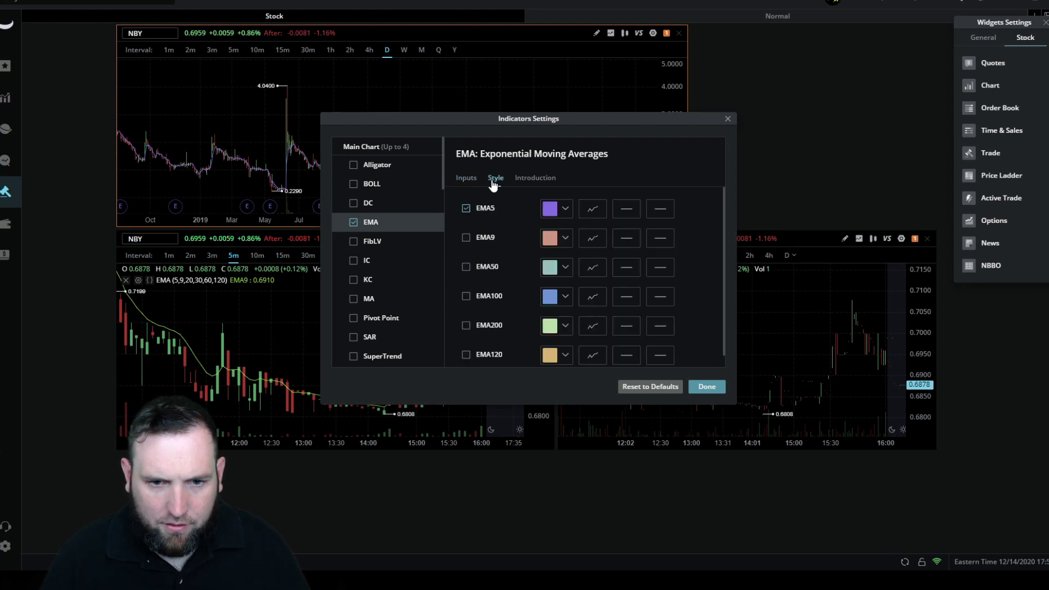
{"action": "left_click", "coordinate": [466, 239]}
{"action": "left_click", "coordinate": [550, 239]}
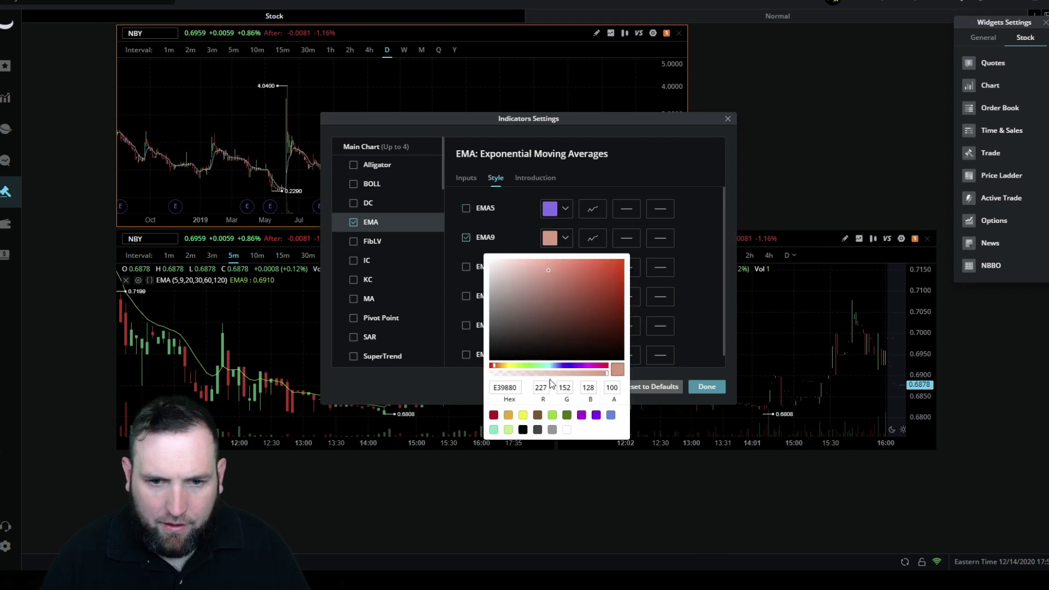
{"action": "left_click", "coordinate": [508, 430]}
{"action": "left_click", "coordinate": [568, 415]}
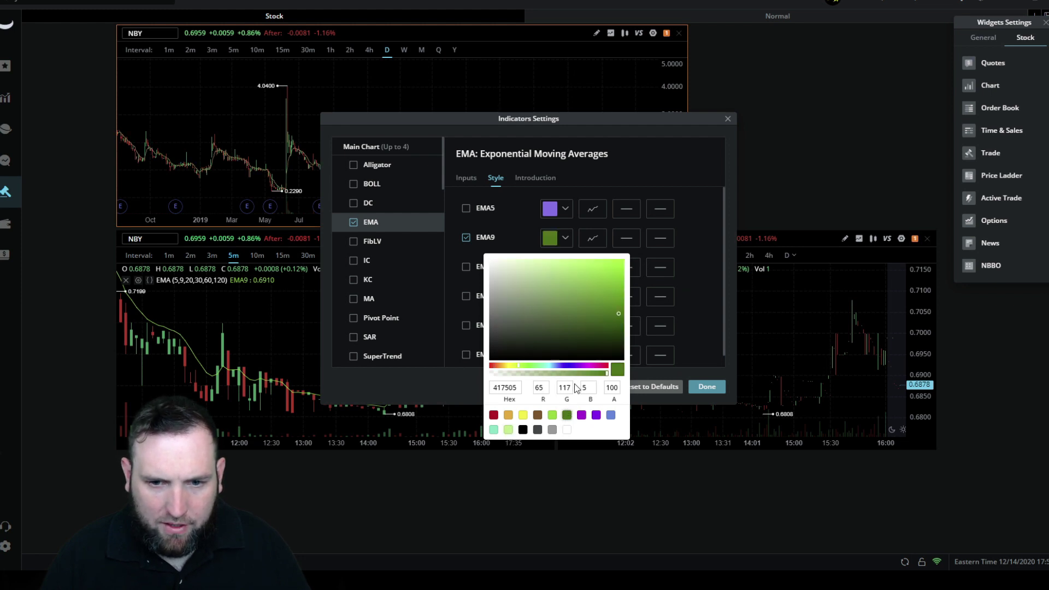
{"action": "left_click", "coordinate": [644, 160]}
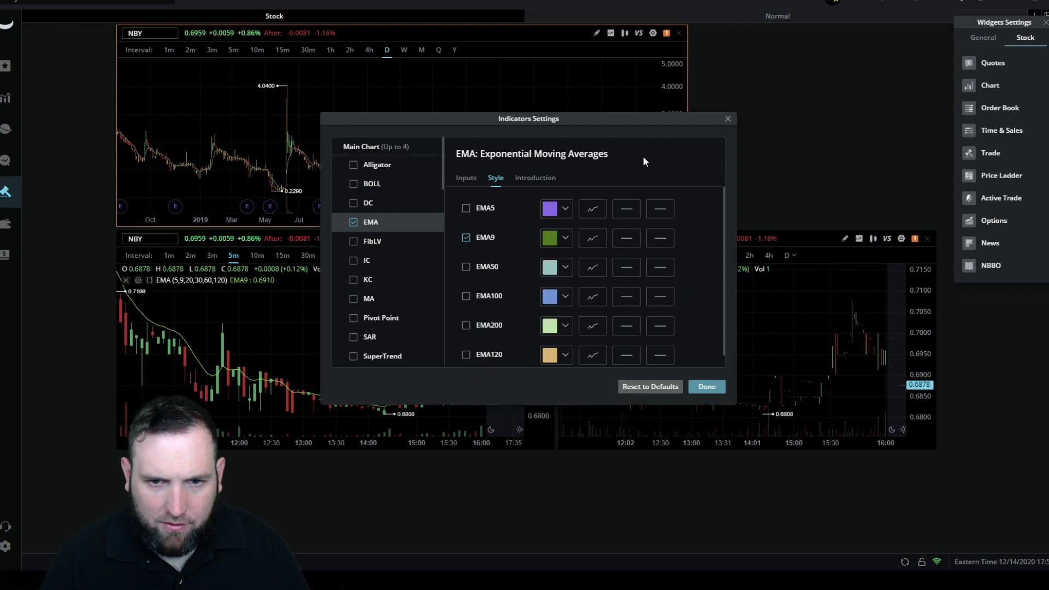
{"action": "left_click", "coordinate": [593, 242]}
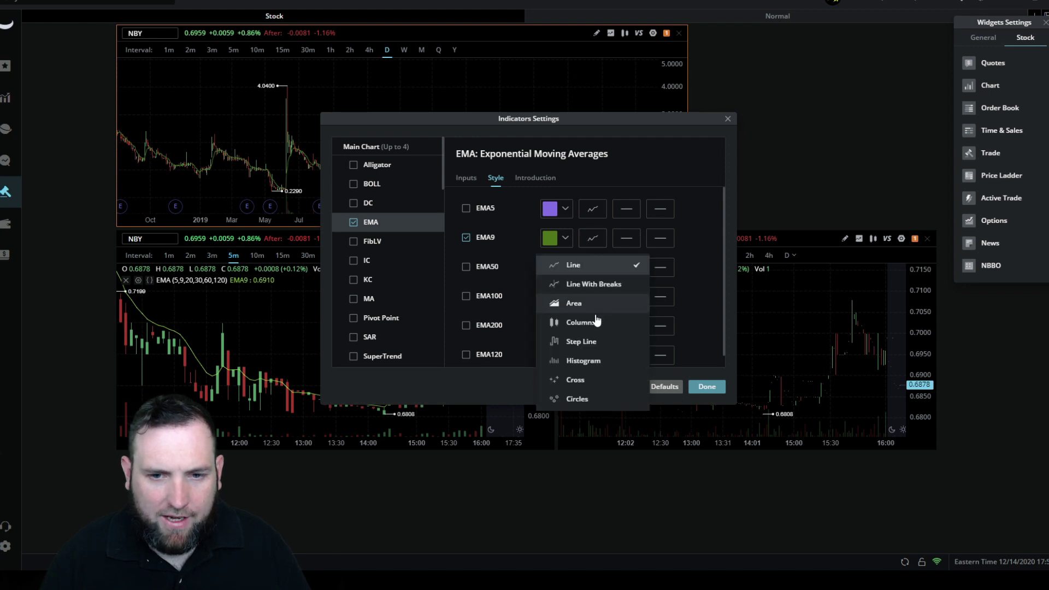
{"action": "left_click", "coordinate": [626, 245]}
{"action": "left_click", "coordinate": [627, 245]}
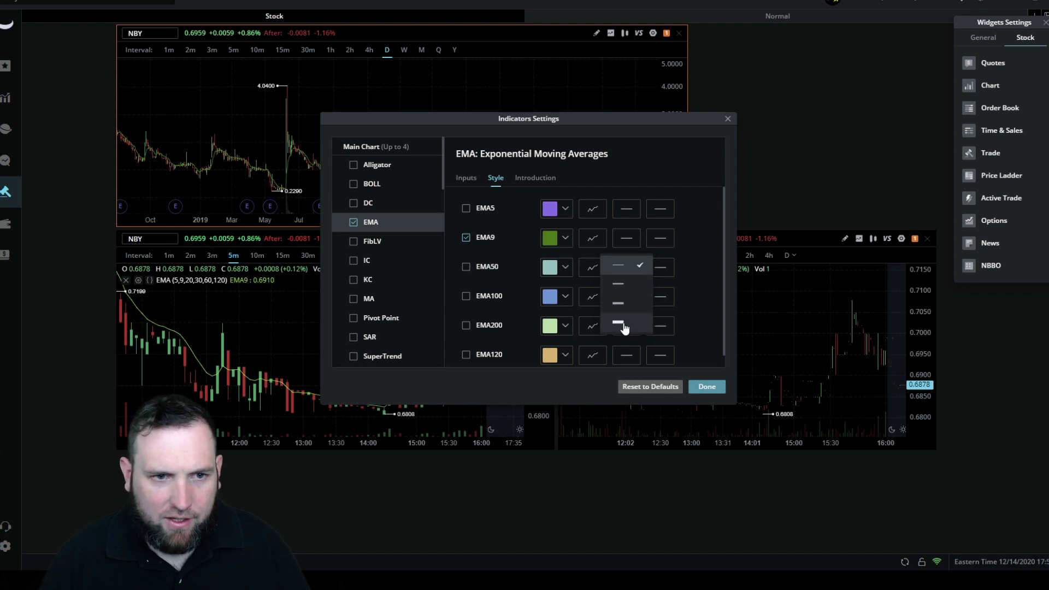
{"action": "left_click", "coordinate": [619, 284]}
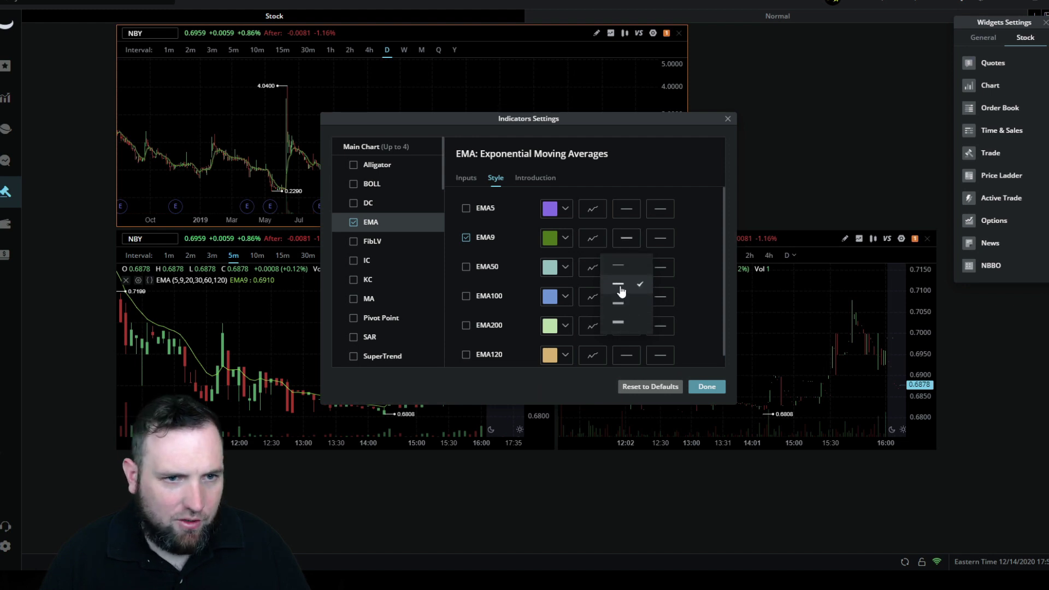
{"action": "left_click", "coordinate": [687, 242]}
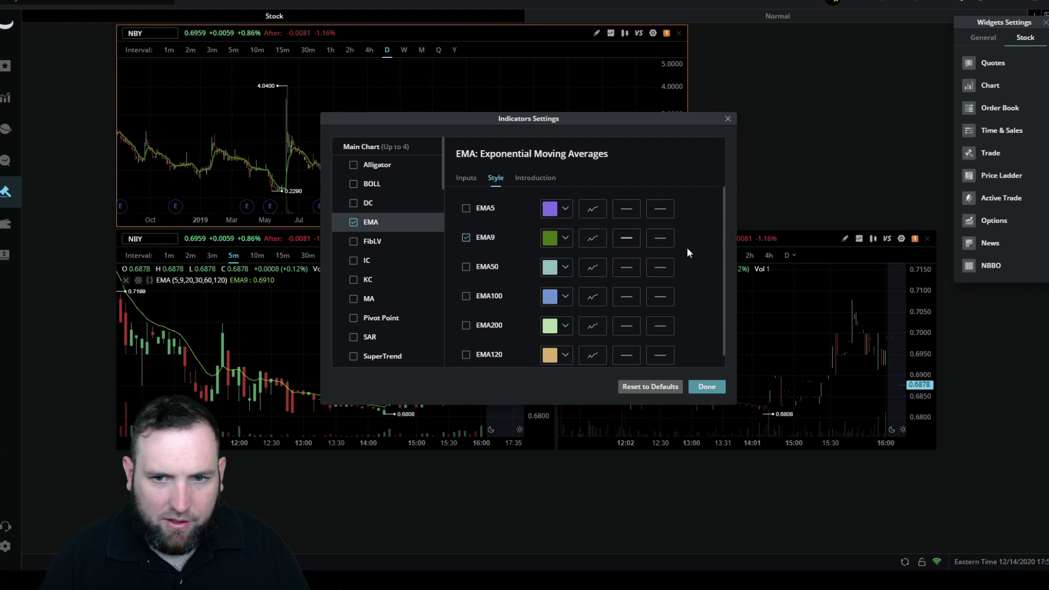
Enable EMA50 as a thicker blue line.
{"action": "left_click", "coordinate": [466, 267]}
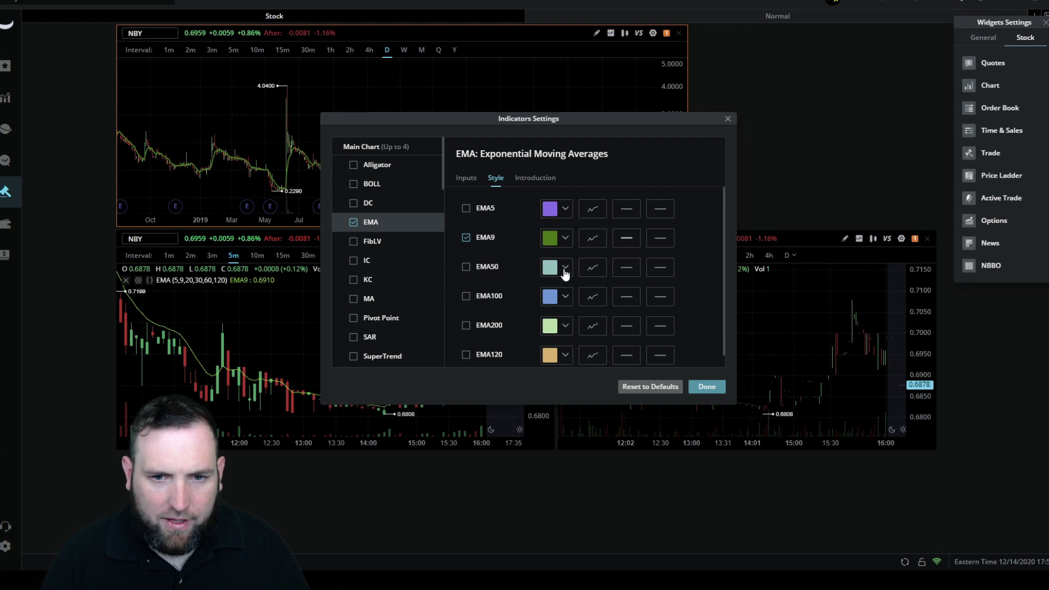
{"action": "left_click", "coordinate": [566, 269]}
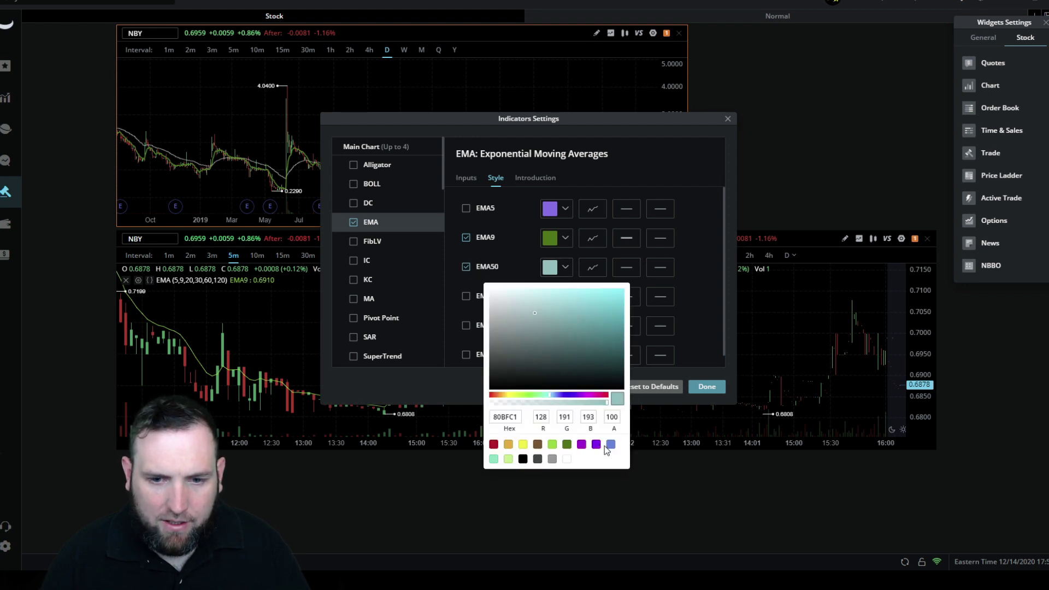
{"action": "left_click", "coordinate": [610, 445]}
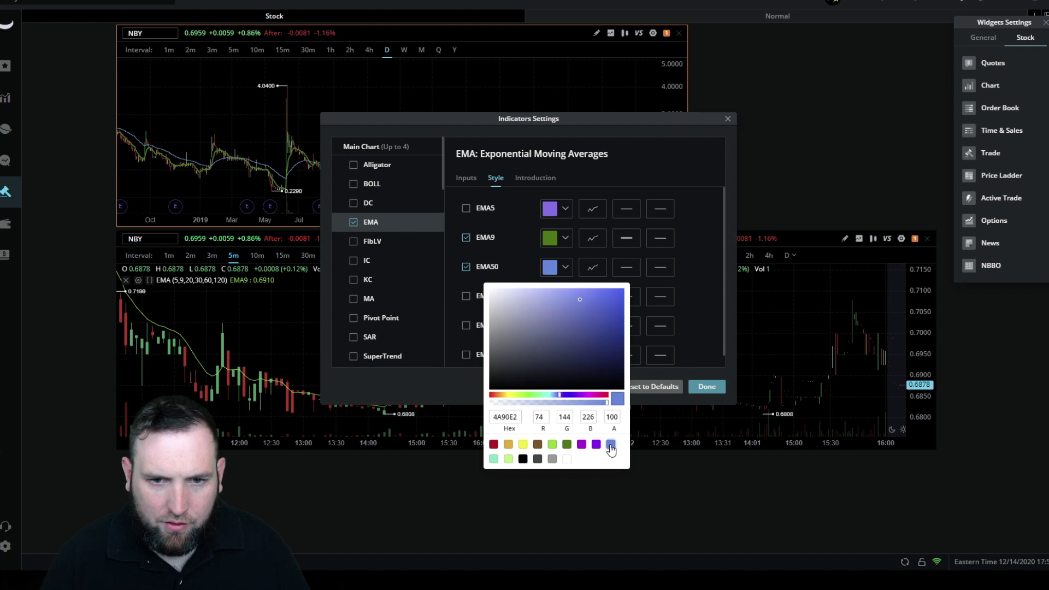
{"action": "left_click", "coordinate": [694, 264]}
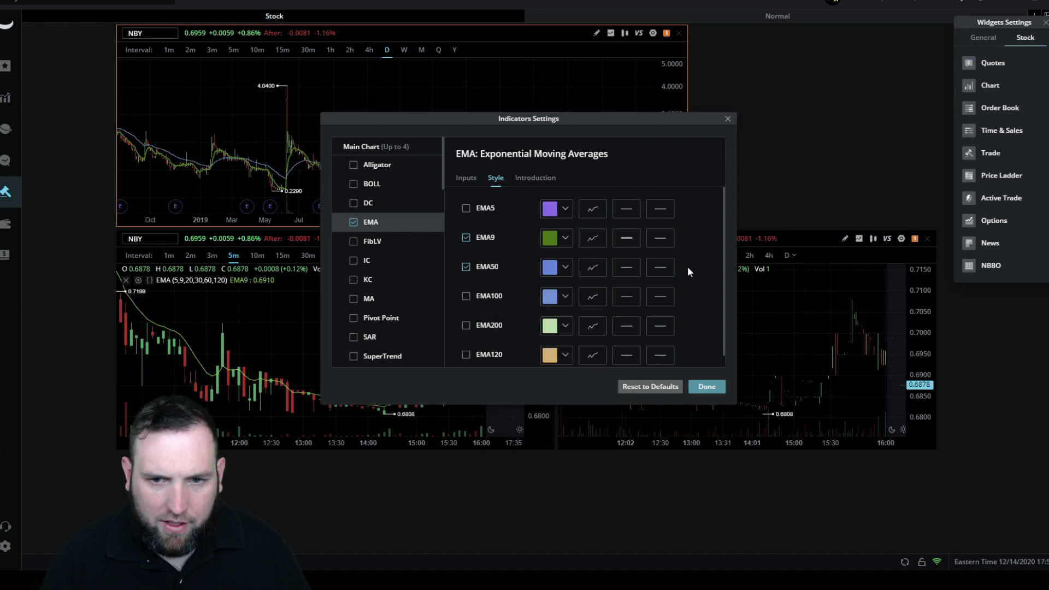
{"action": "left_click", "coordinate": [627, 273]}
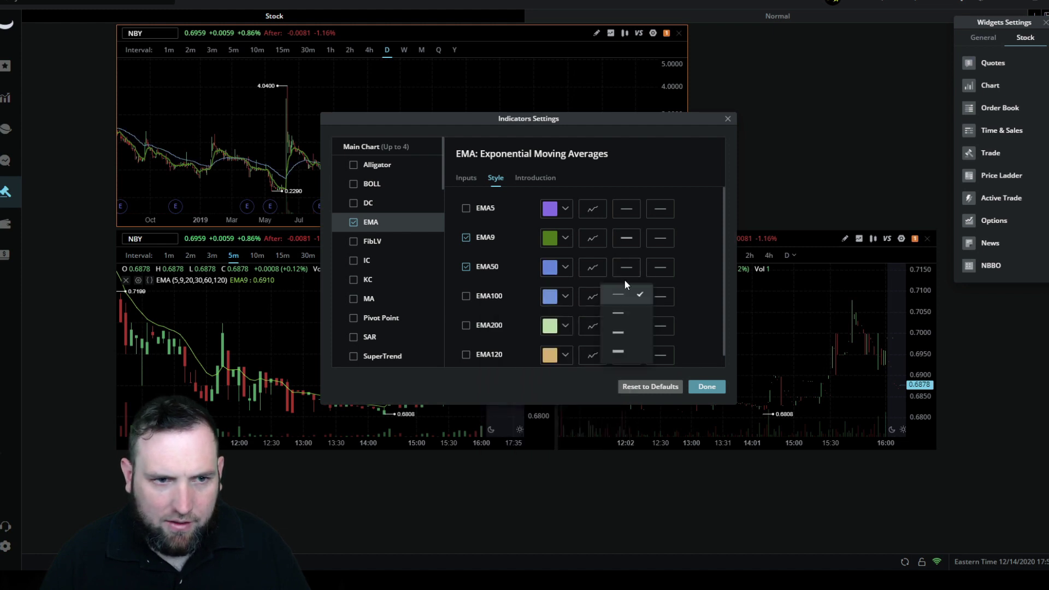
{"action": "left_click", "coordinate": [628, 315]}
{"action": "left_click", "coordinate": [704, 276]}
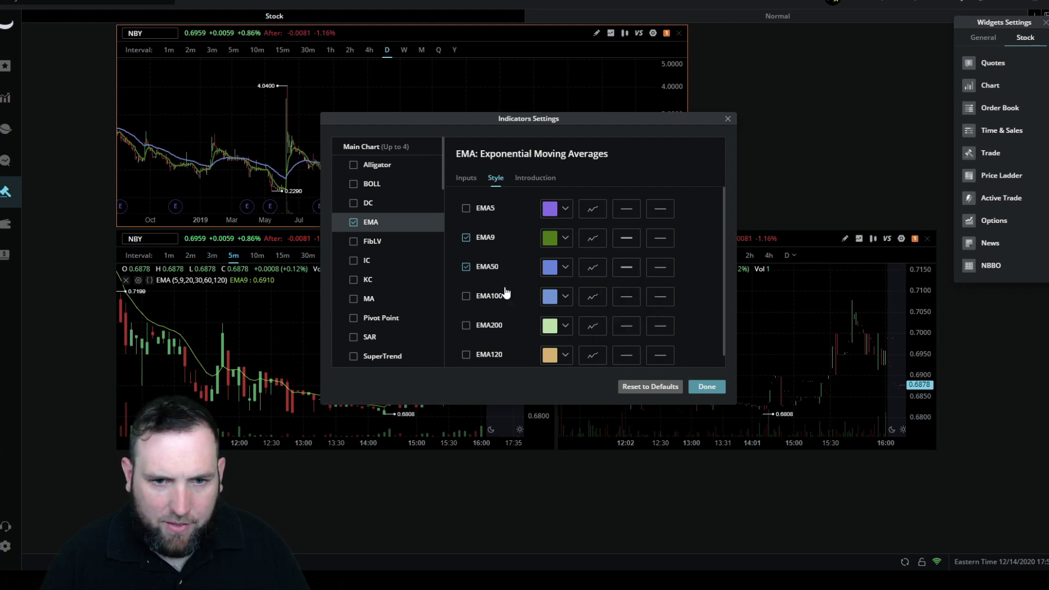
Enable EMA100 as a thicker yellow line.
{"action": "left_click", "coordinate": [467, 297]}
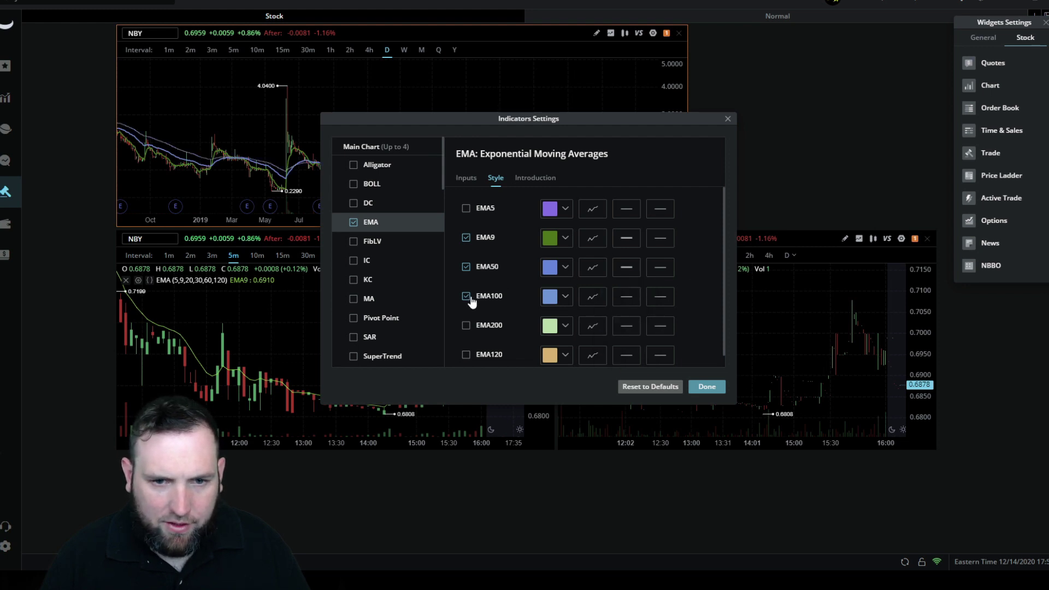
{"action": "left_click", "coordinate": [550, 298]}
{"action": "left_click", "coordinate": [523, 473]}
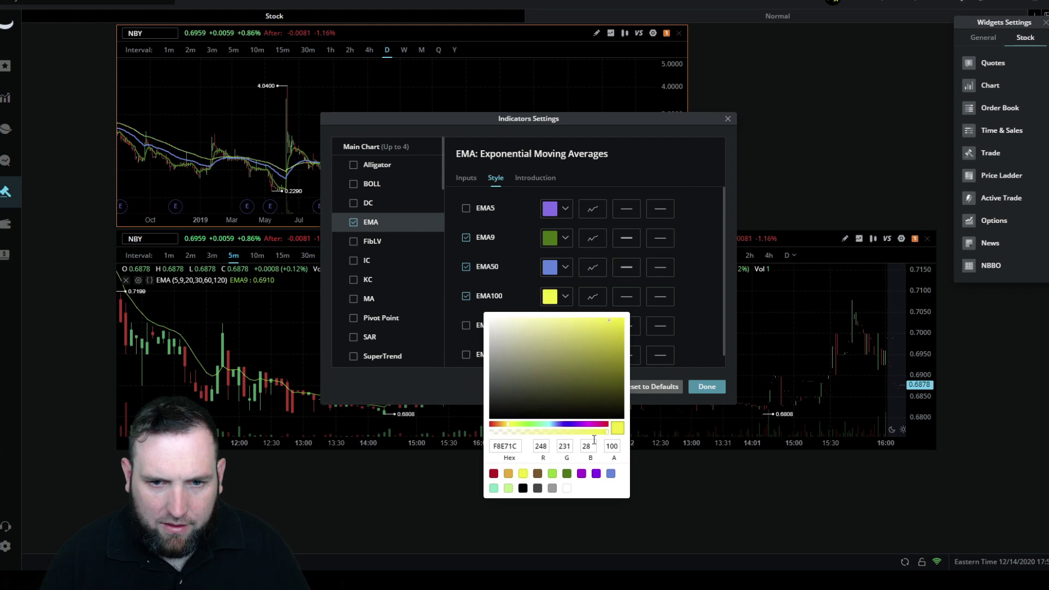
{"action": "left_click", "coordinate": [701, 316]}
{"action": "left_click", "coordinate": [619, 298]}
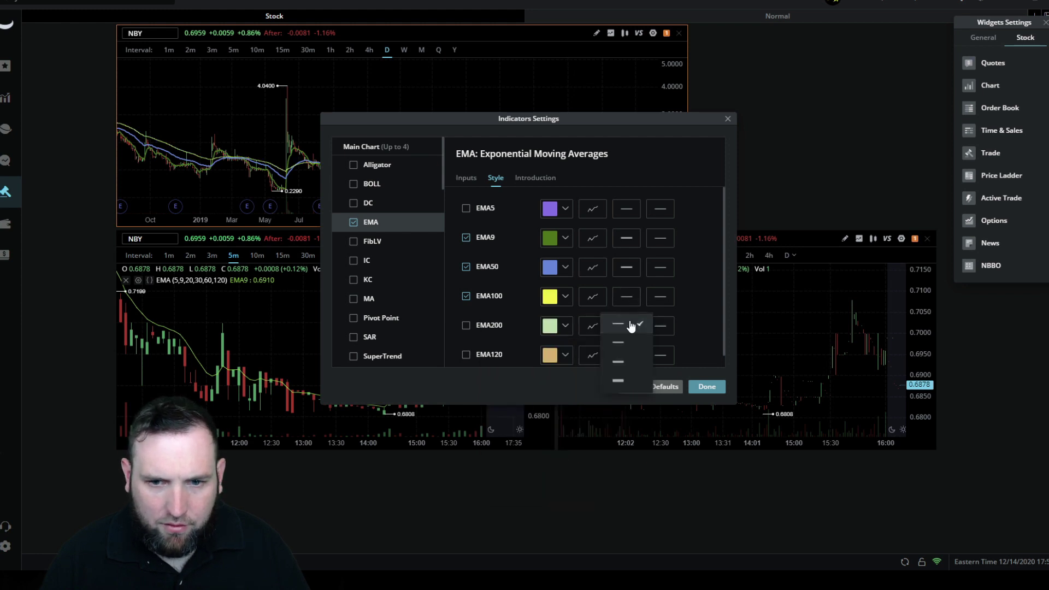
{"action": "left_click", "coordinate": [627, 345]}
{"action": "left_click", "coordinate": [710, 296]}
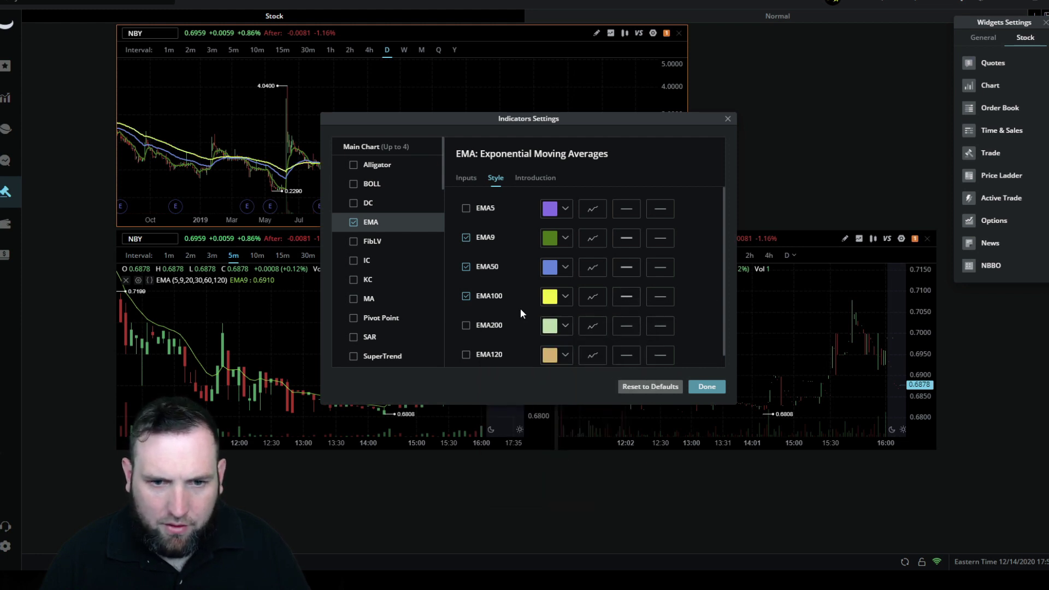
Enable EMA200 in red and apply the EMA settings to the chart.
{"action": "left_click", "coordinate": [466, 326]}
{"action": "left_click", "coordinate": [559, 328]}
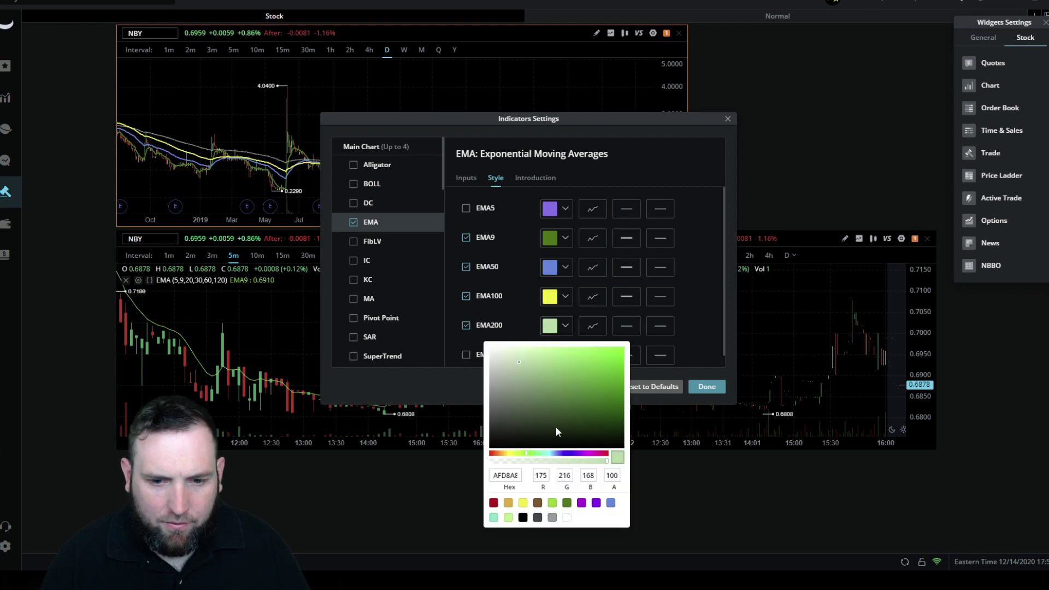
{"action": "left_click", "coordinate": [494, 503]}
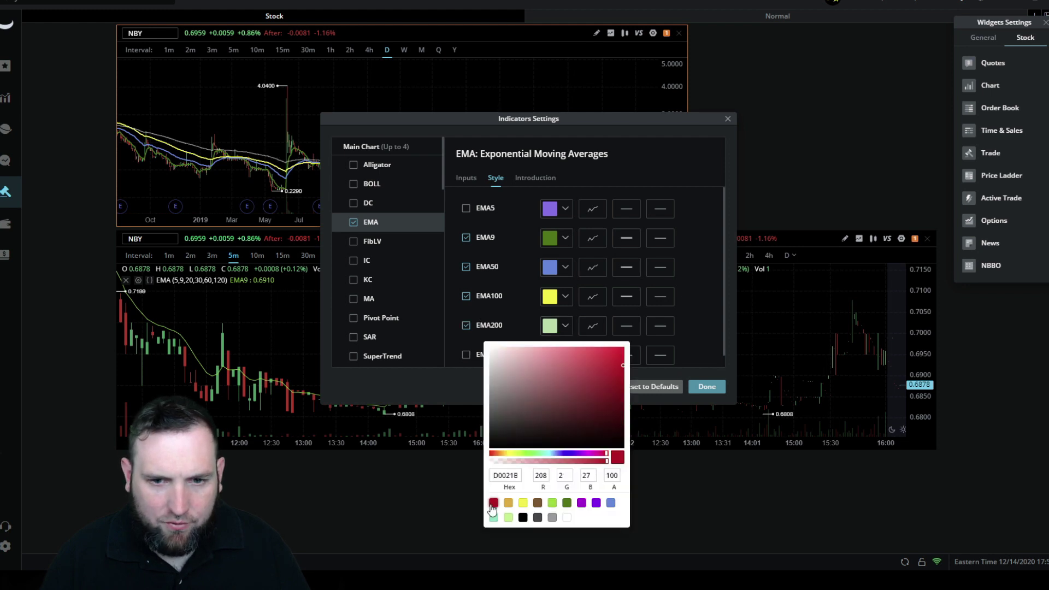
{"action": "left_click", "coordinate": [451, 382]}
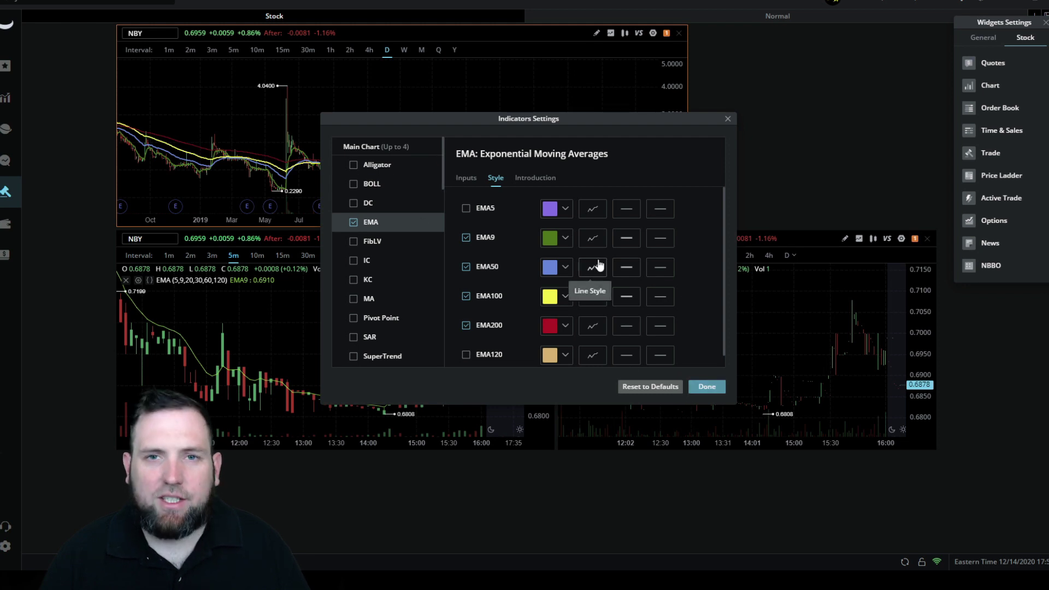
{"action": "left_click_drag", "start_coordinate": [476, 124], "coordinate": [499, 116]}
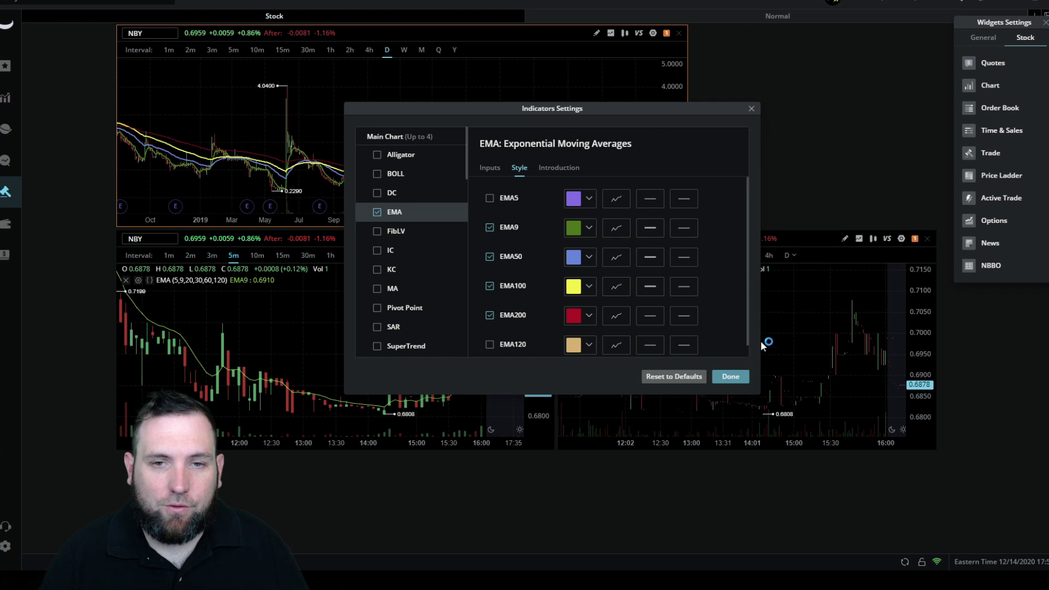
{"action": "left_click", "coordinate": [726, 377]}
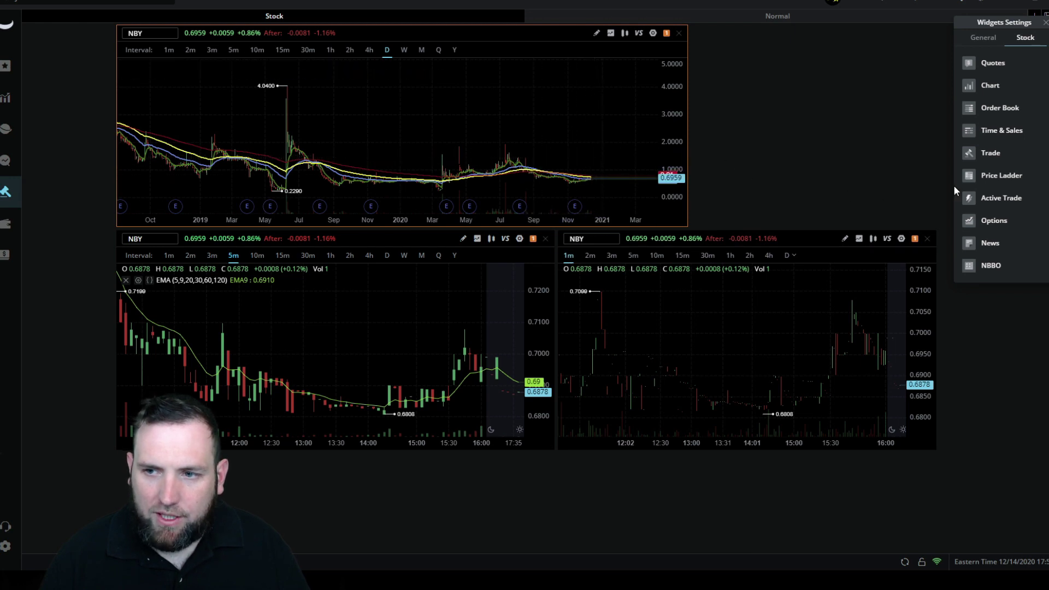
Add a News widget linked to the orange group and dock it at the top left.
{"action": "left_click", "coordinate": [991, 244]}
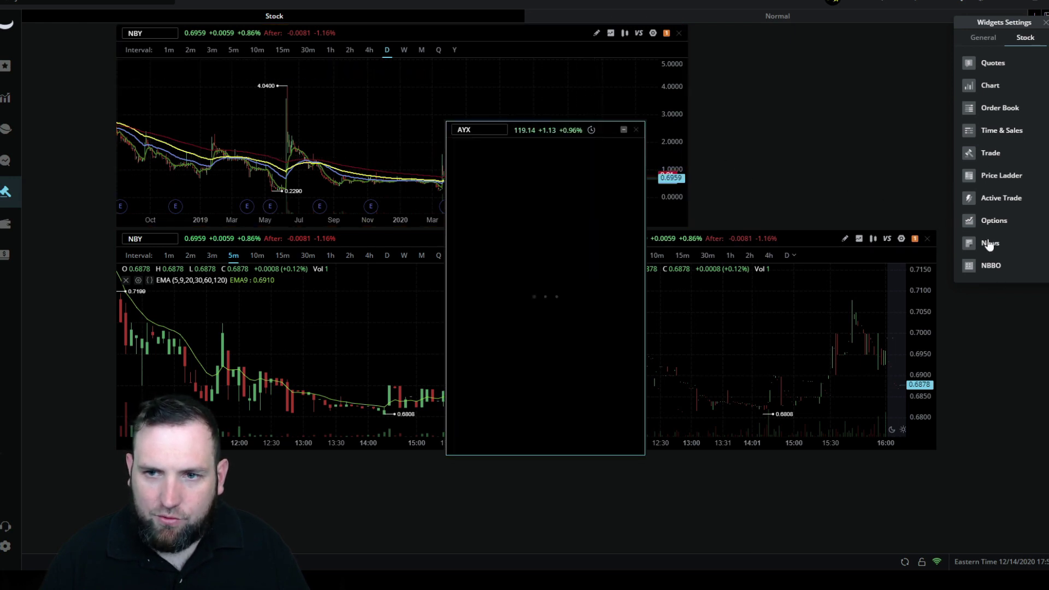
{"action": "left_click", "coordinate": [623, 133]}
{"action": "left_click", "coordinate": [598, 172]}
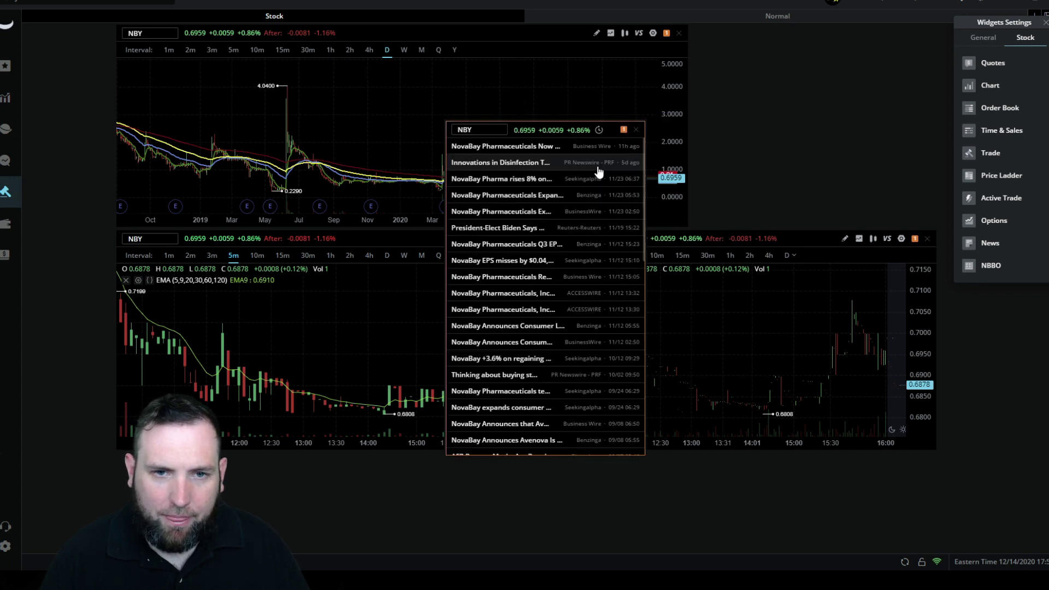
{"action": "left_click_drag", "start_coordinate": [598, 172], "coordinate": [177, 92]}
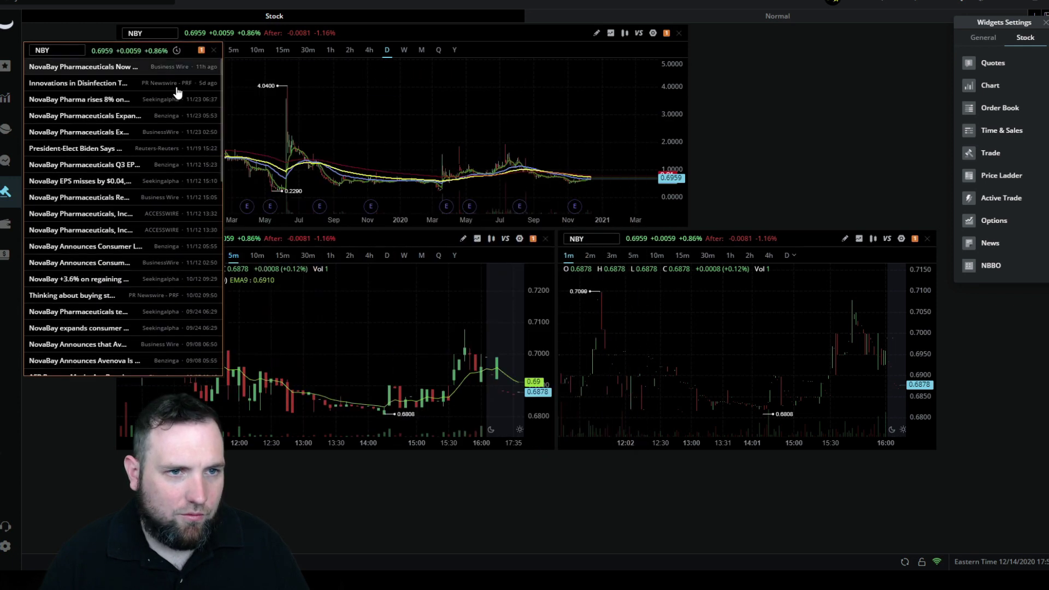
Shrink and reposition the news panel, then move the daily chart right beside it.
{"action": "scroll", "coordinate": [177, 92], "scroll_direction": "down", "scroll_amount": 10}
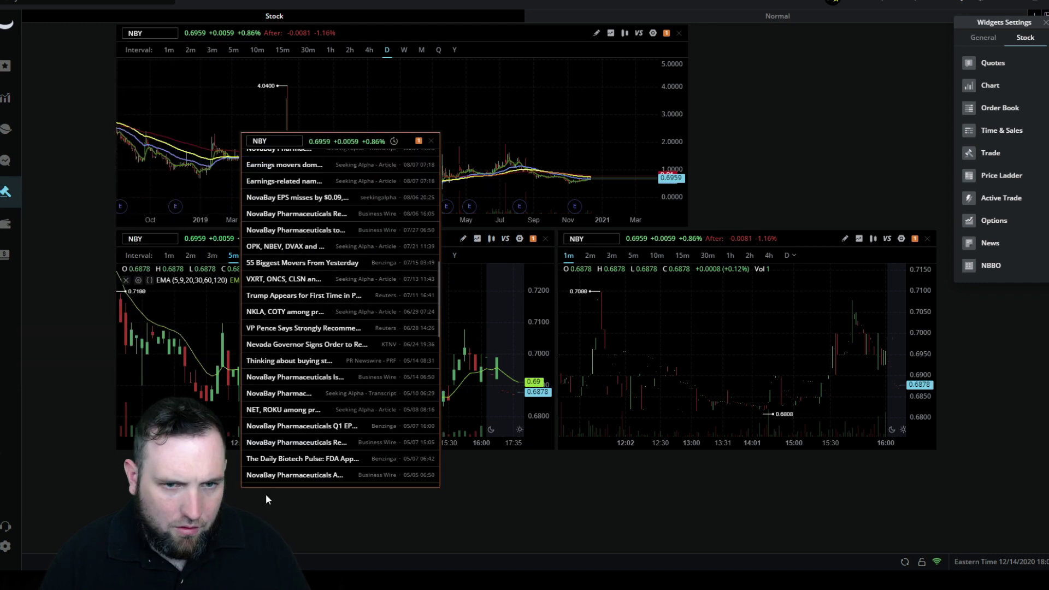
{"action": "left_click_drag", "start_coordinate": [268, 489], "coordinate": [268, 264]}
{"action": "scroll", "coordinate": [324, 229], "scroll_direction": "up", "scroll_amount": 10}
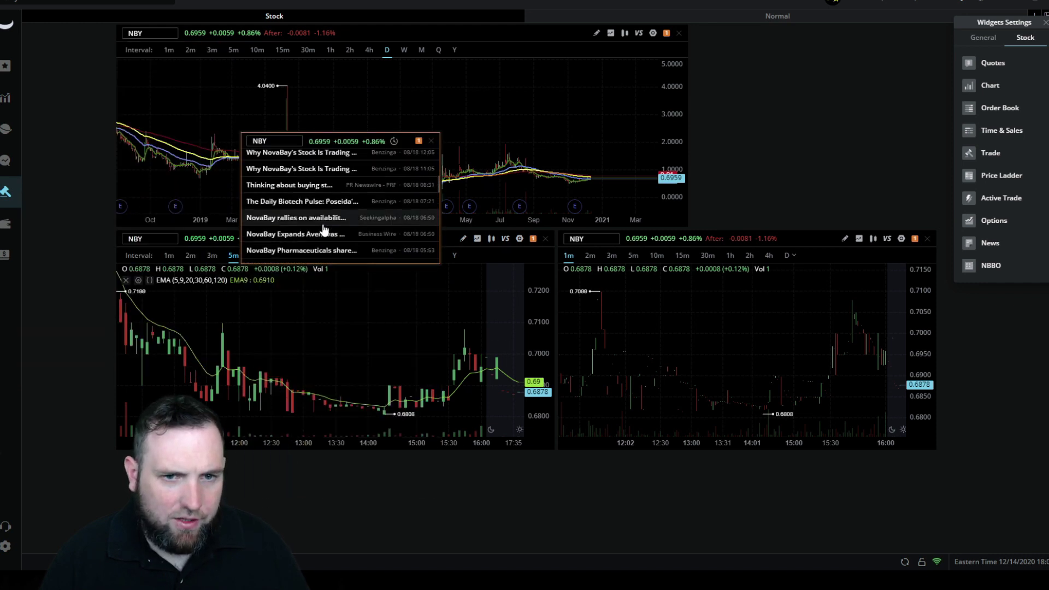
{"action": "scroll", "coordinate": [323, 230], "scroll_direction": "up", "scroll_amount": 10}
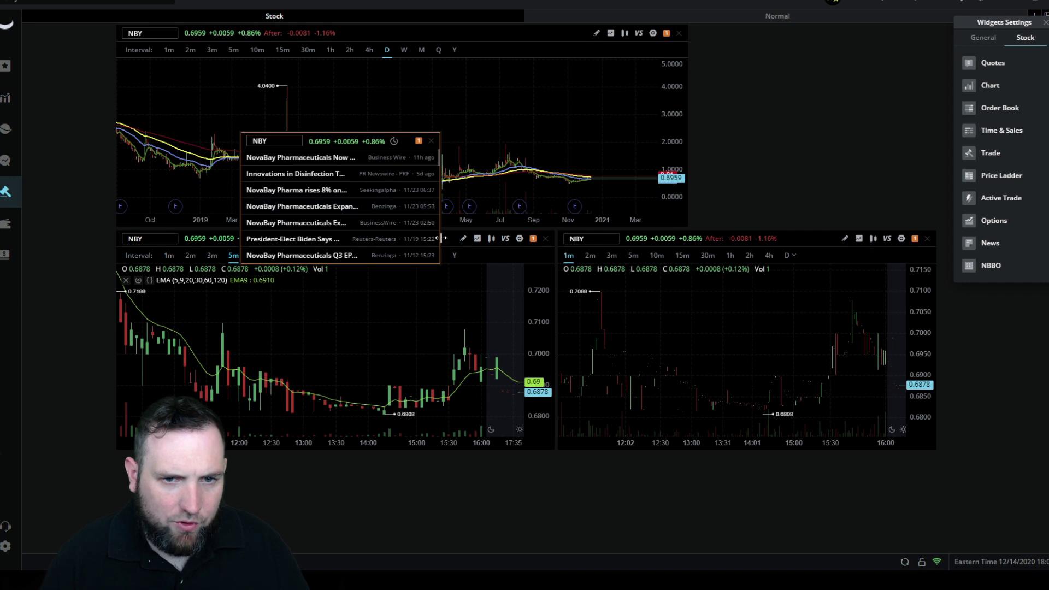
{"action": "left_click_drag", "start_coordinate": [334, 143], "coordinate": [117, 39]}
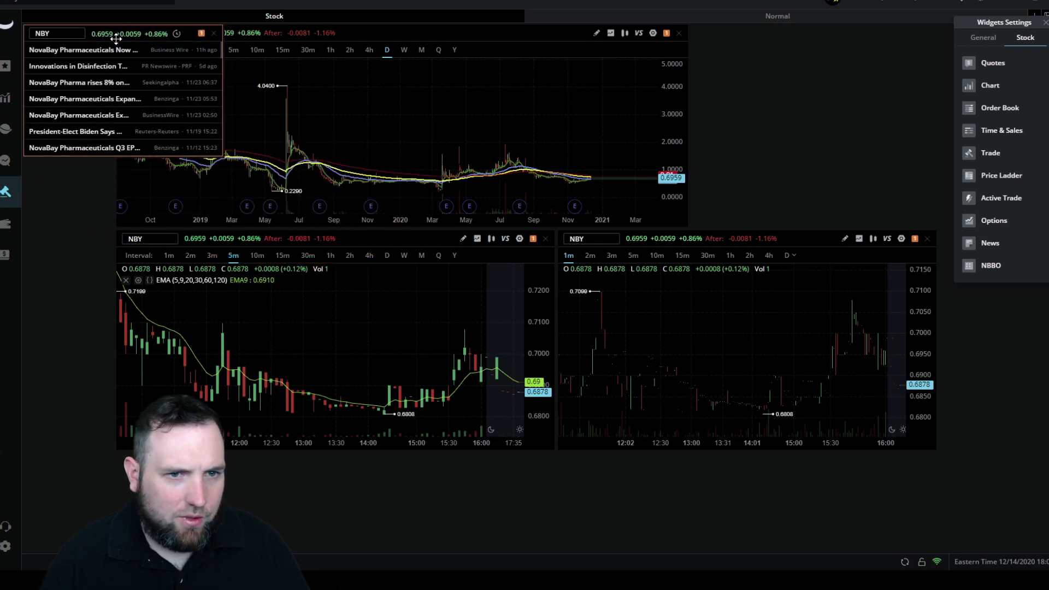
{"action": "left_click_drag", "start_coordinate": [312, 34], "coordinate": [412, 39]}
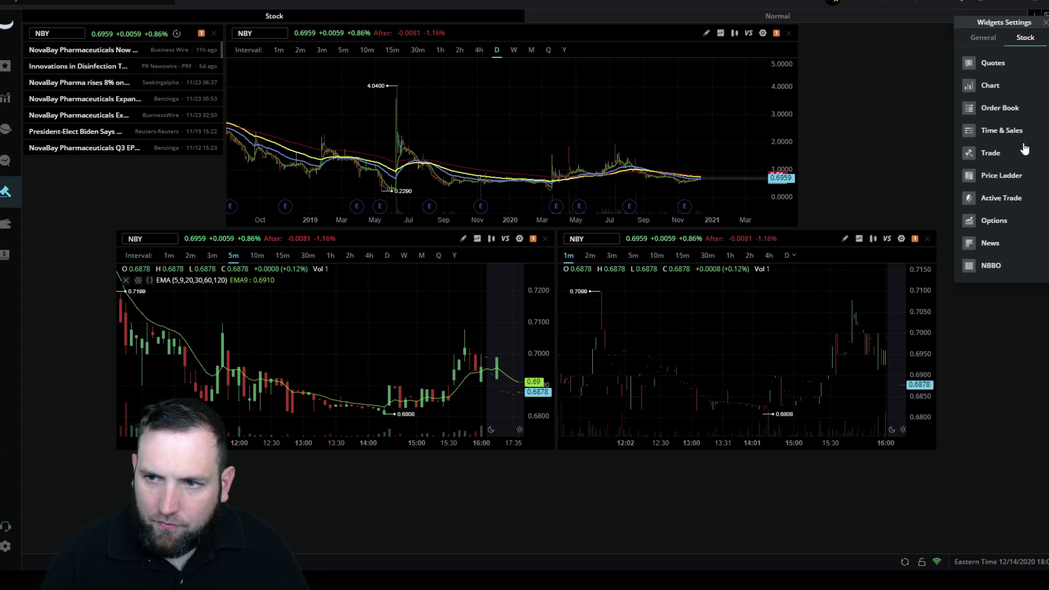
Add a Watchlist widget on the left, showing My Watchlist instead of My Positions.
{"action": "left_click", "coordinate": [984, 38]}
{"action": "left_click", "coordinate": [1012, 88]}
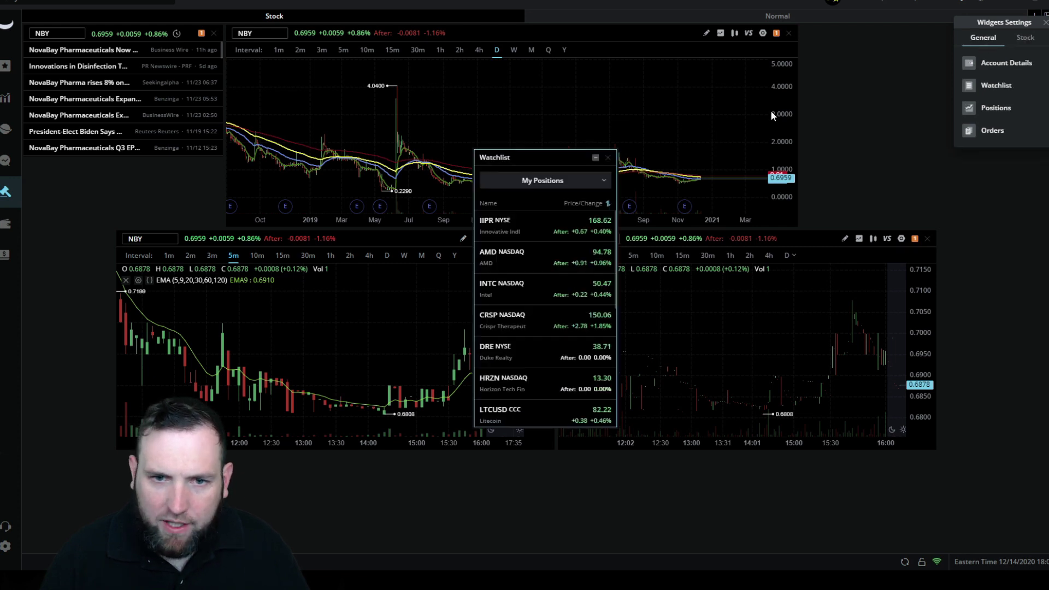
{"action": "left_click_drag", "start_coordinate": [535, 157], "coordinate": [67, 168]}
{"action": "left_click", "coordinate": [146, 194]}
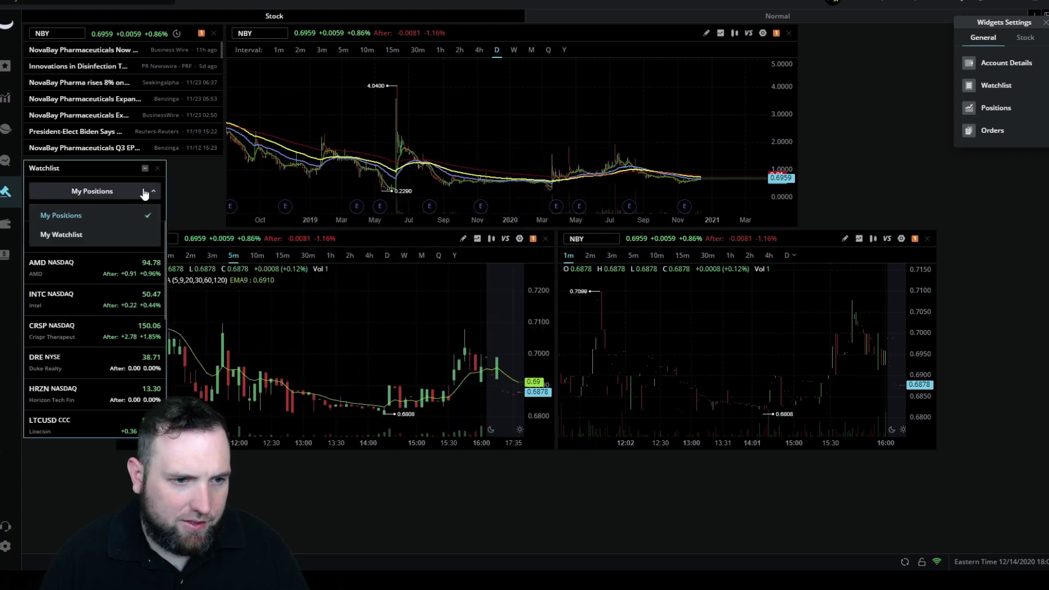
{"action": "left_click", "coordinate": [94, 237]}
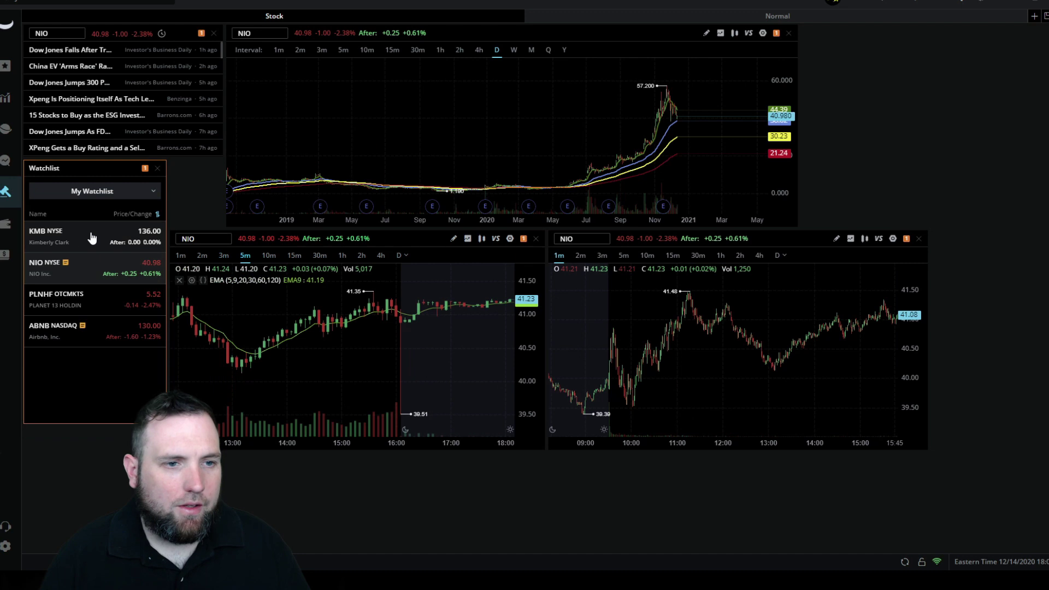
Link the watchlist to the orange group and load tickers, ending on KMB.
{"action": "left_click", "coordinate": [146, 169]}
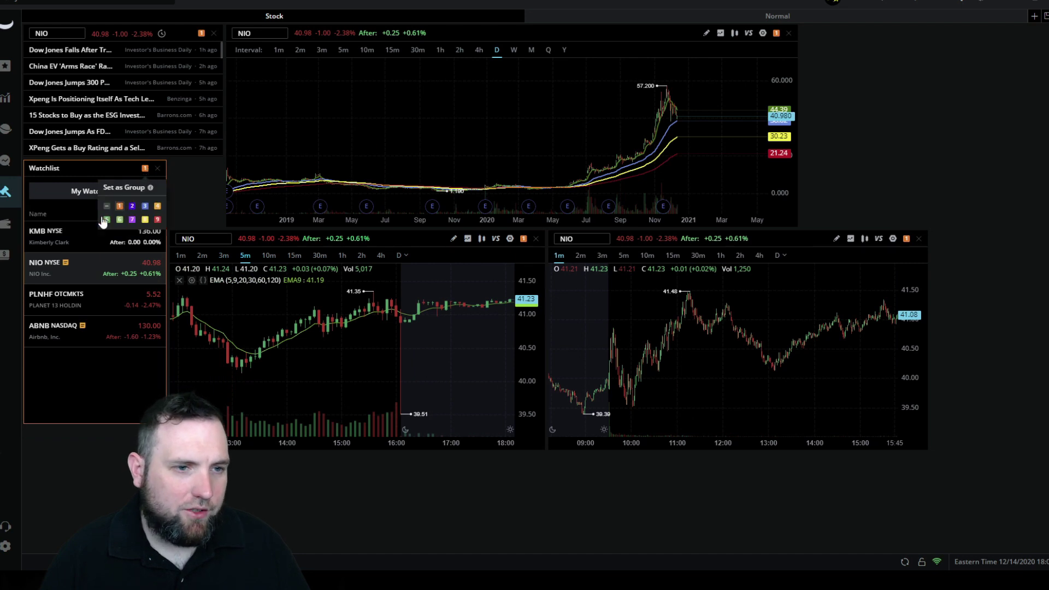
{"action": "left_click", "coordinate": [57, 235]}
{"action": "left_click", "coordinate": [66, 273]}
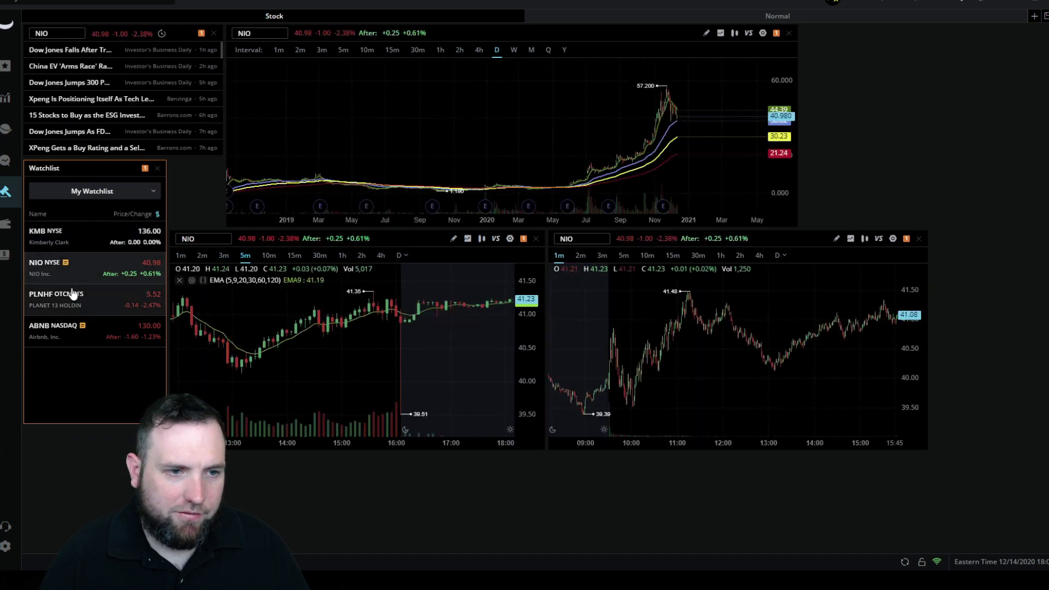
{"action": "left_click", "coordinate": [73, 295]}
{"action": "left_click", "coordinate": [72, 328]}
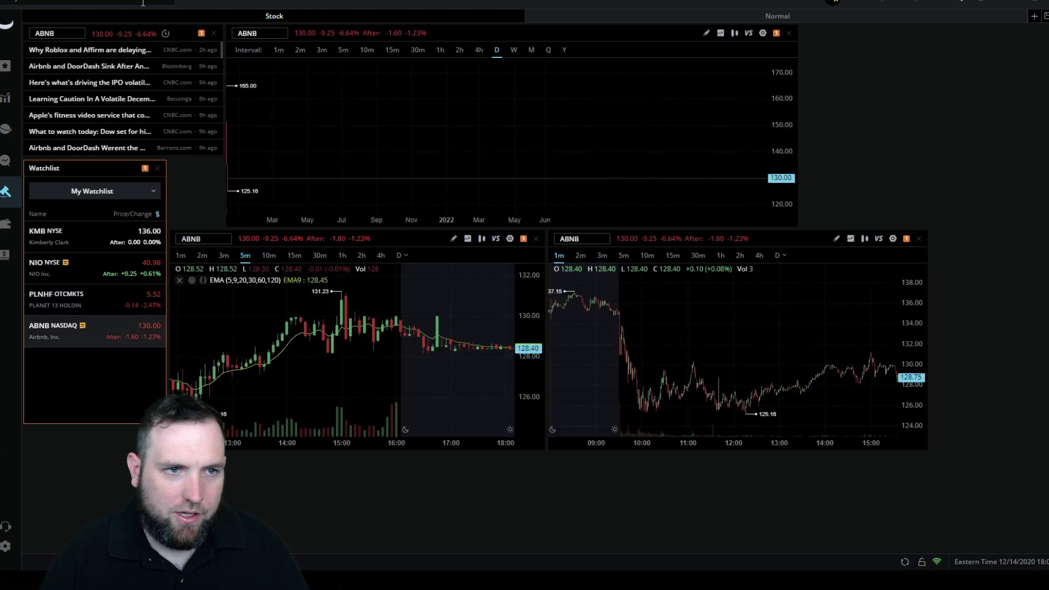
{"action": "left_click", "coordinate": [71, 298]}
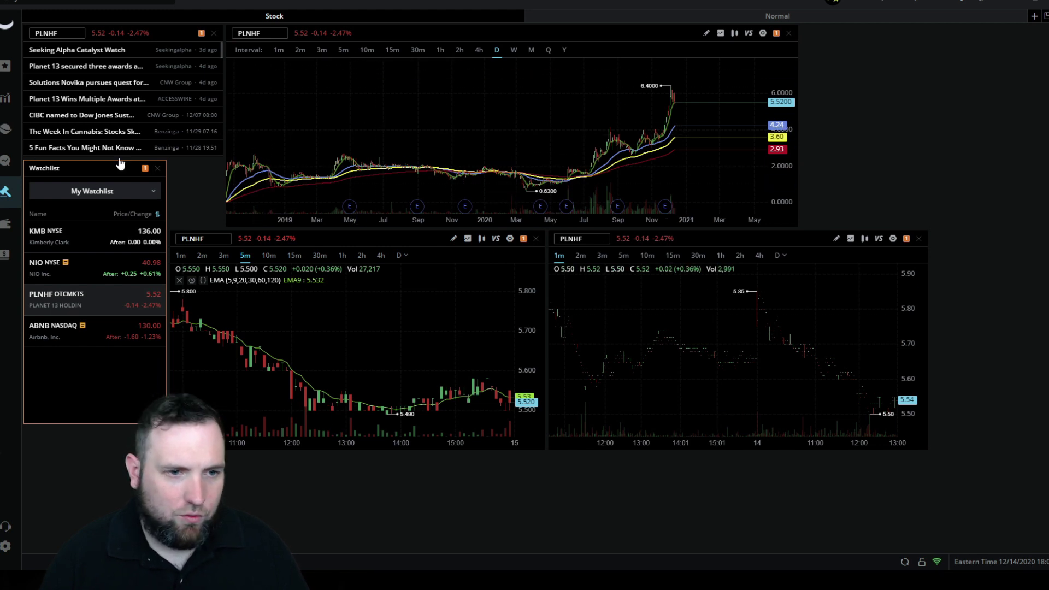
{"action": "left_click", "coordinate": [64, 238]}
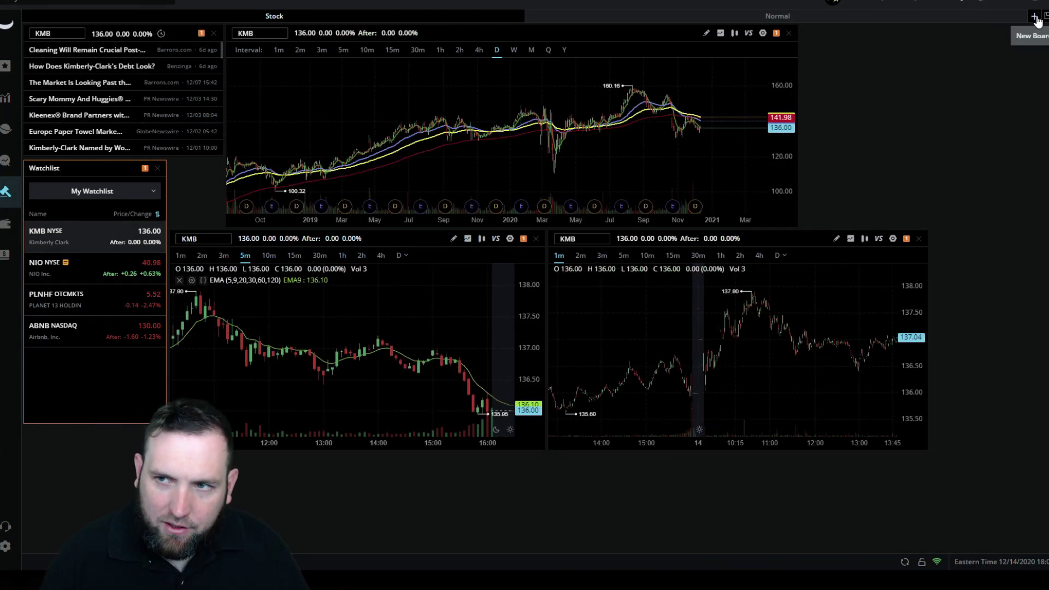
Add a Time & Sales widget from the Stock widgets, linked to the orange group.
{"action": "left_click", "coordinate": [1020, 17]}
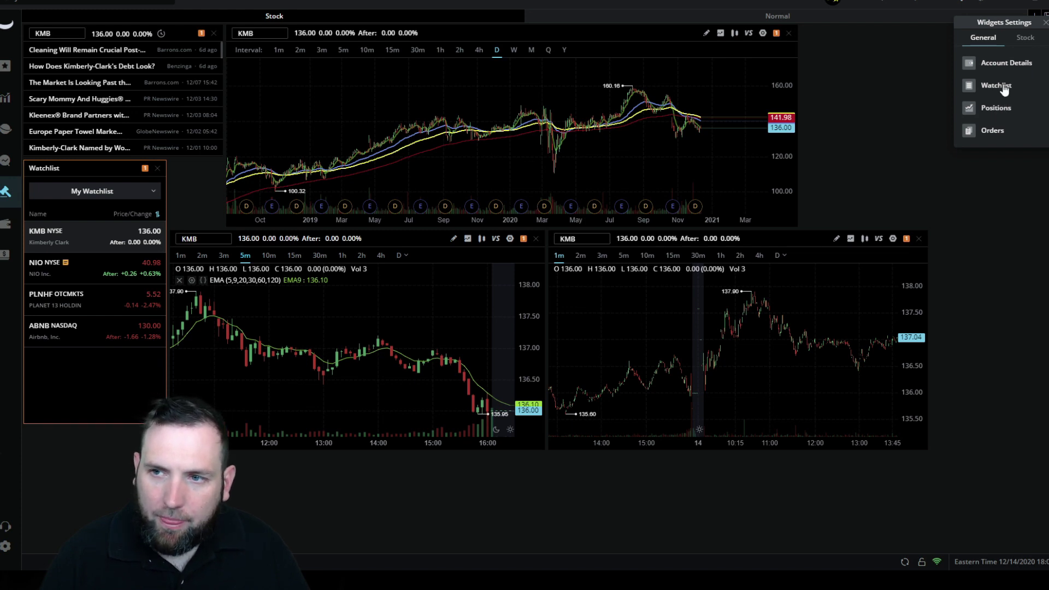
{"action": "left_click", "coordinate": [1023, 38]}
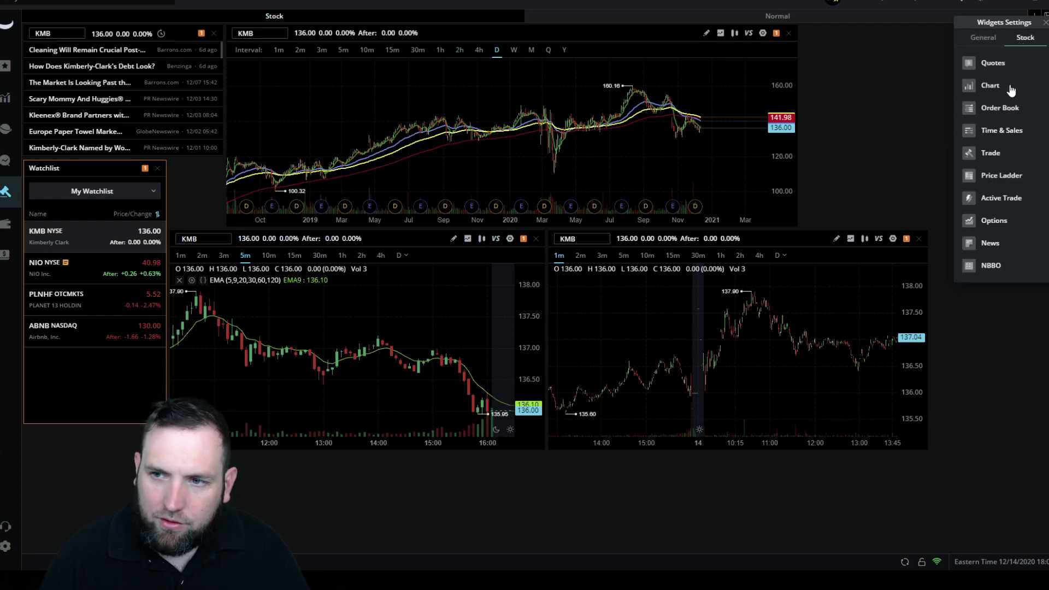
{"action": "left_click", "coordinate": [1002, 131]}
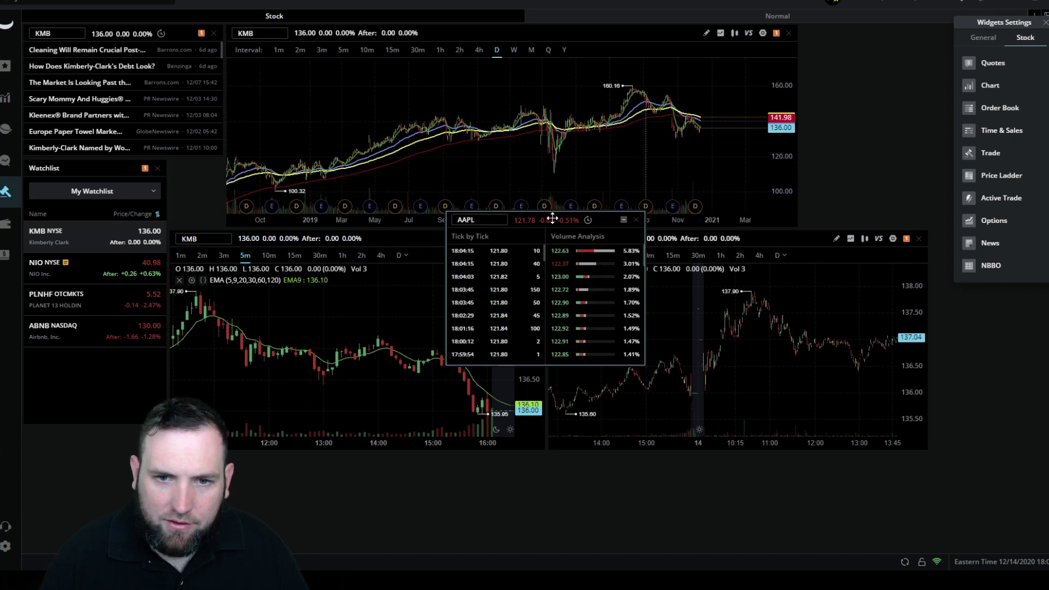
{"action": "left_click_drag", "start_coordinate": [551, 220], "coordinate": [586, 220]}
{"action": "left_click", "coordinate": [655, 220]}
{"action": "left_click", "coordinate": [602, 254]}
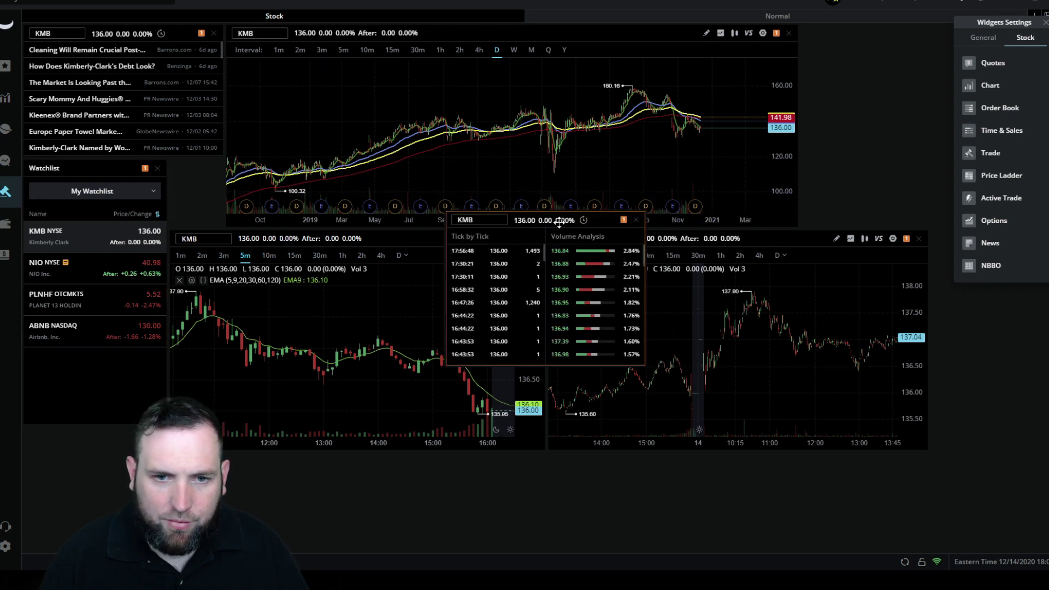
Dock Time & Sales at the right, beside a narrowed 1-minute chart.
{"action": "left_click_drag", "start_coordinate": [517, 215], "coordinate": [902, 76]}
{"action": "left_click_drag", "start_coordinate": [928, 339], "coordinate": [796, 340]}
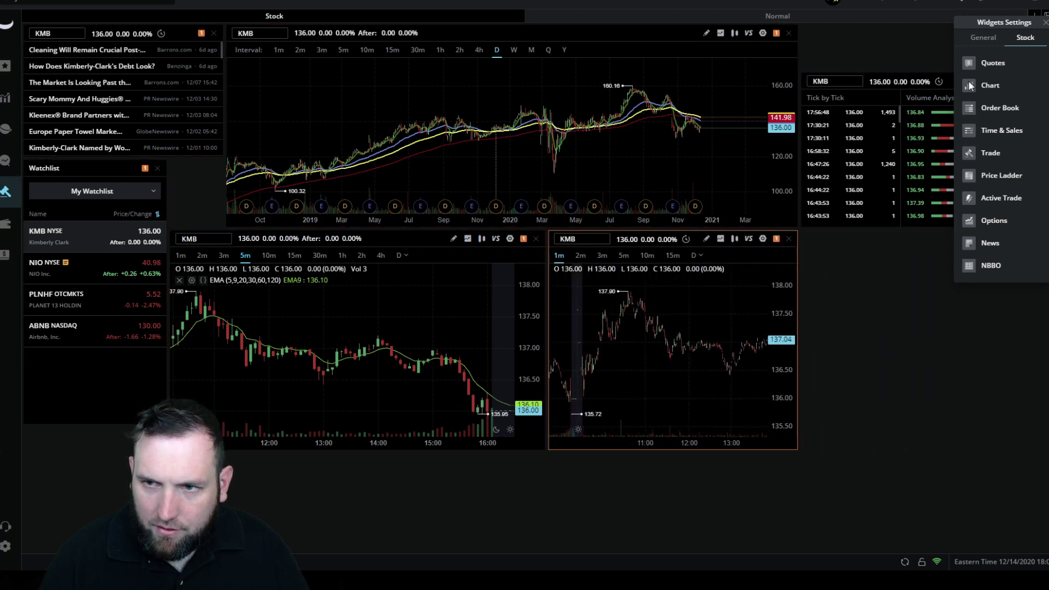
{"action": "left_click_drag", "start_coordinate": [921, 78], "coordinate": [921, 213]}
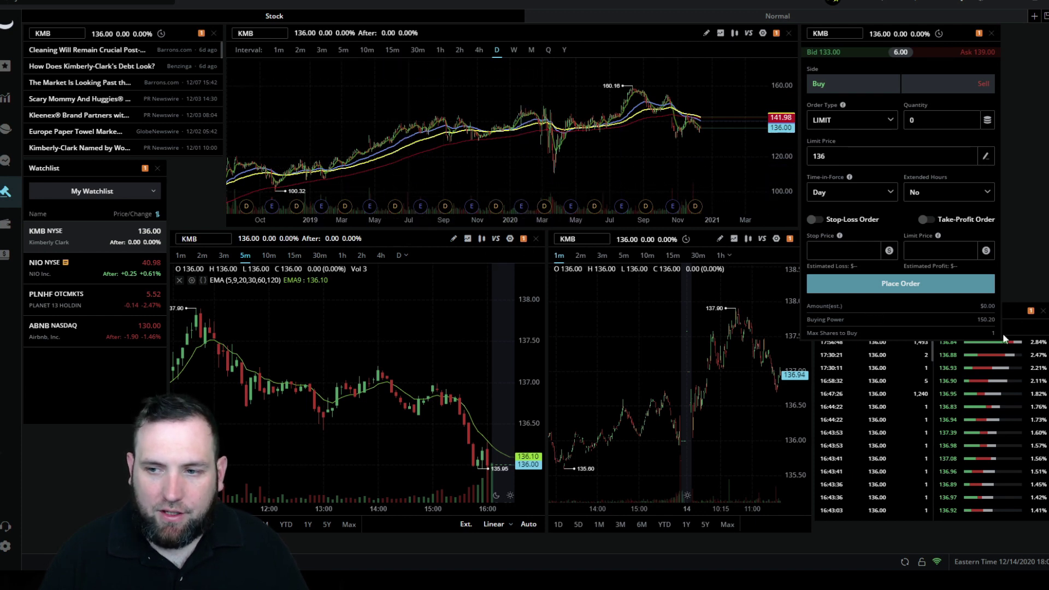
Nudge the Time & Sales panel into place and open the Trade panel's Order Type dropdown.
{"action": "left_click_drag", "start_coordinate": [1018, 311], "coordinate": [1016, 312]}
{"action": "left_click_drag", "start_coordinate": [945, 326], "coordinate": [919, 310]}
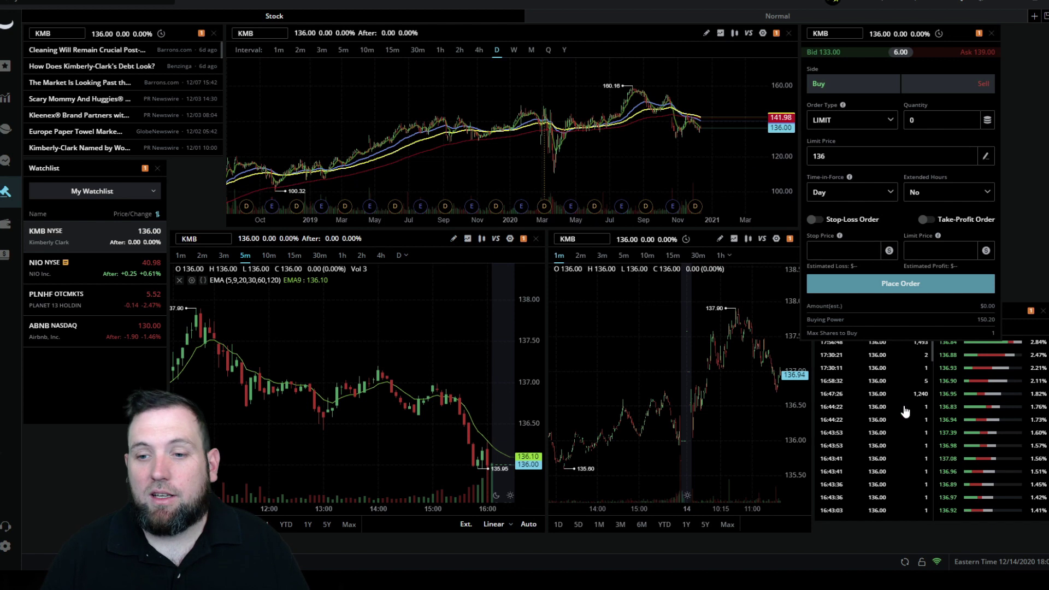
{"action": "mouse_move", "coordinate": [314, 187]}
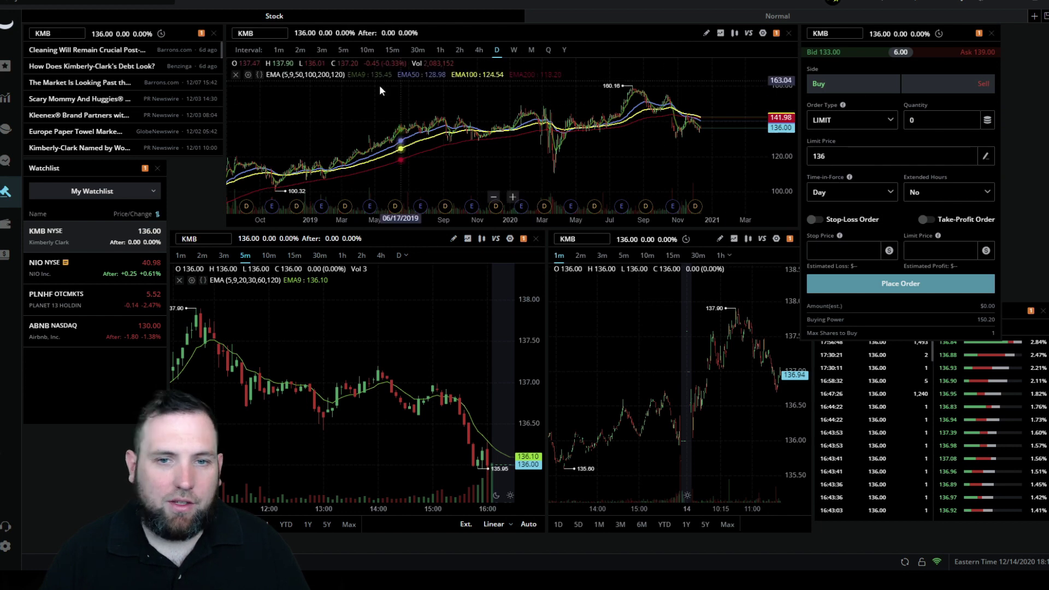
{"action": "left_click", "coordinate": [889, 121]}
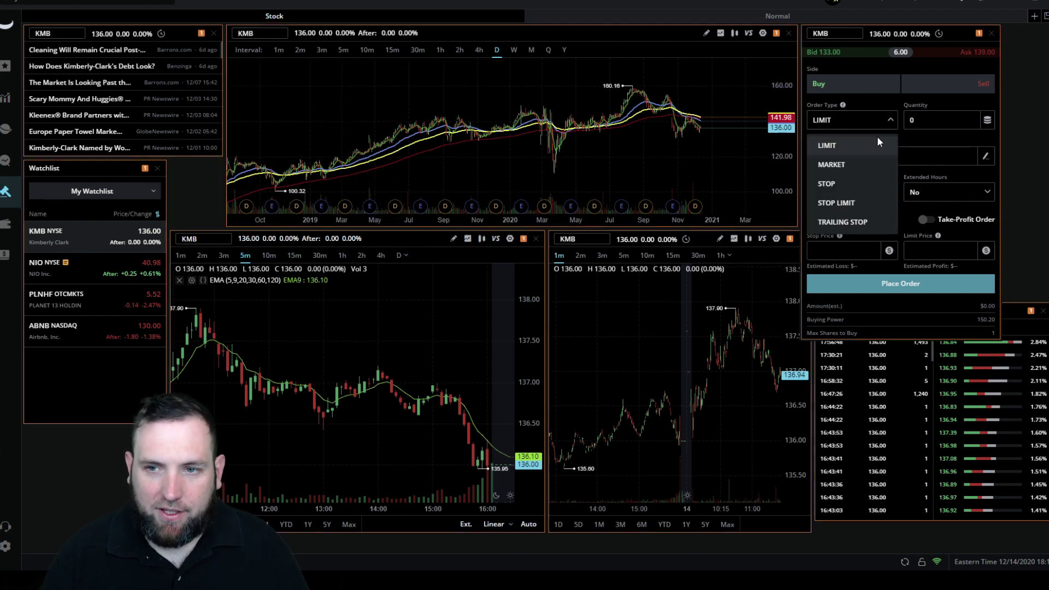